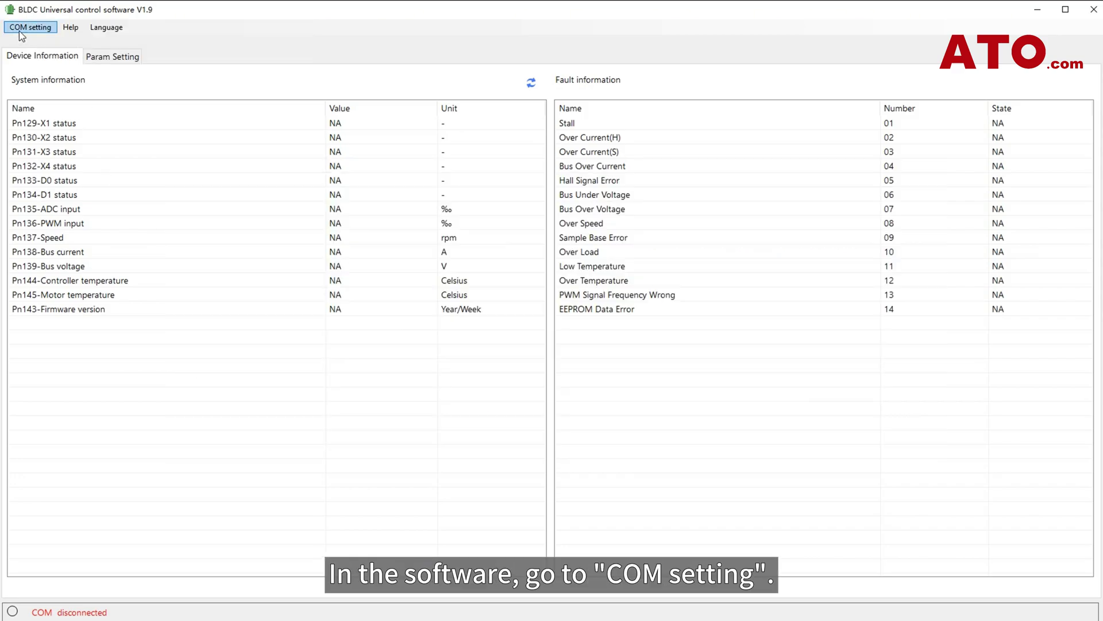
Step: Connect to the motor controller through USB Serial Port (COM5) at 9600 baud with slave address 1
{"action": "left_click", "coordinate": [25, 28]}
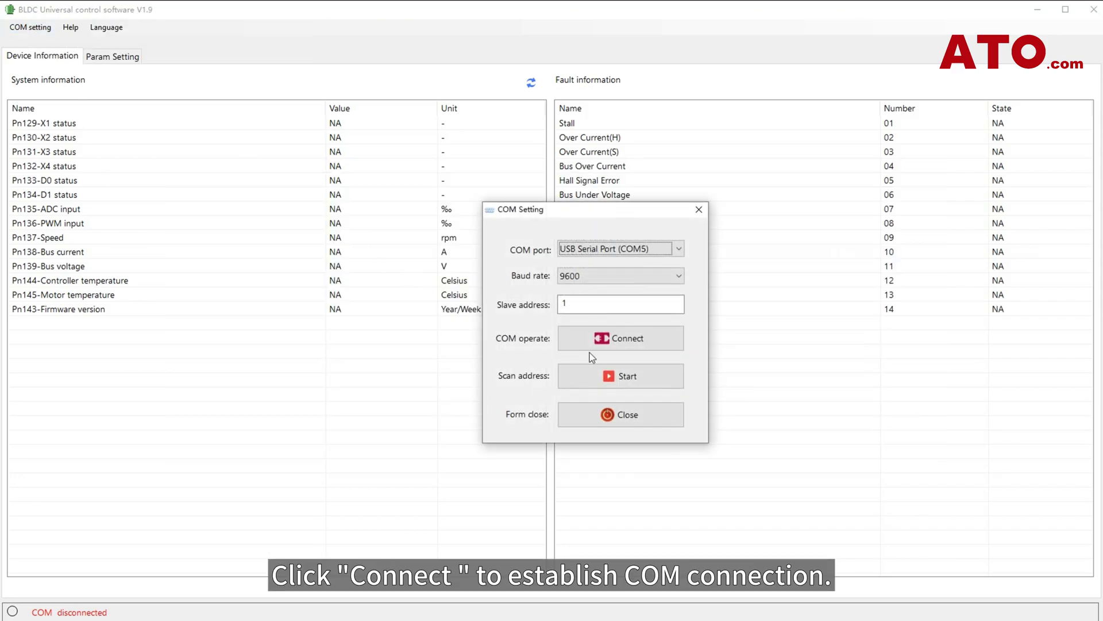
{"action": "left_click", "coordinate": [642, 343]}
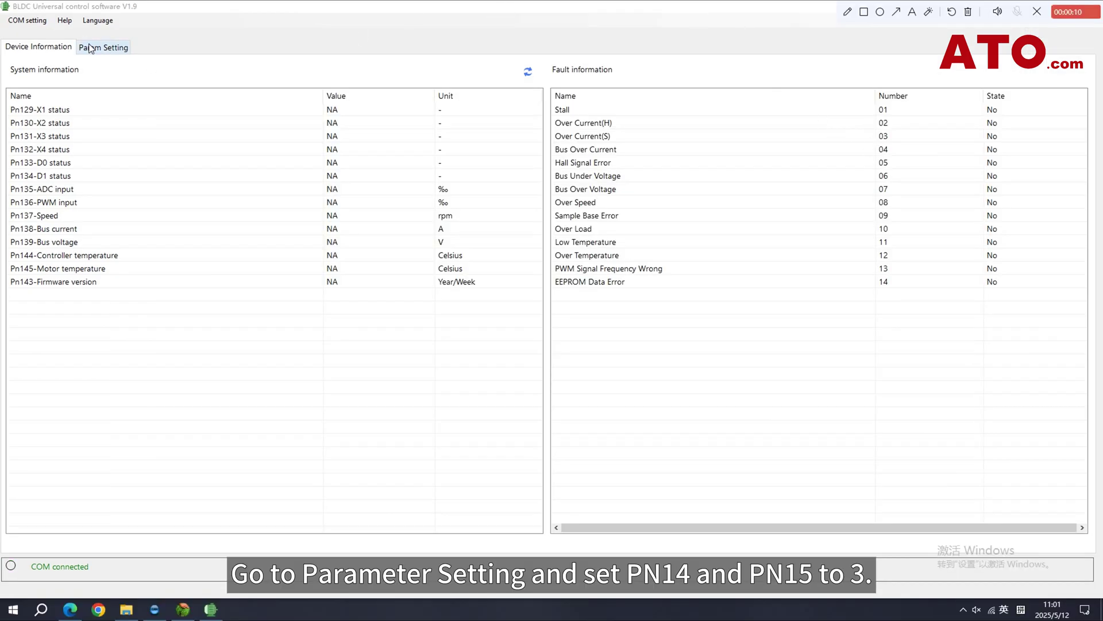
Step: Check parameters PN14 Data Channel and PN15 Control Channel against the 3=CAN option in their descriptions
{"action": "left_click", "coordinate": [103, 46]}
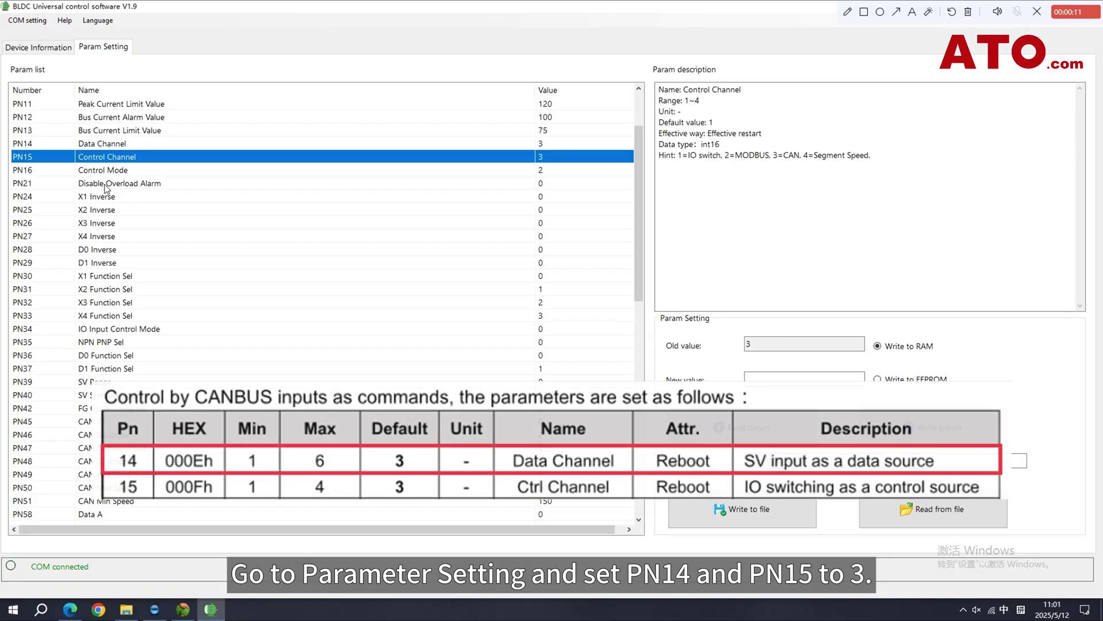
{"action": "left_click", "coordinate": [104, 143]}
{"action": "left_click_drag", "start_coordinate": [748, 155], "coordinate": [778, 155]}
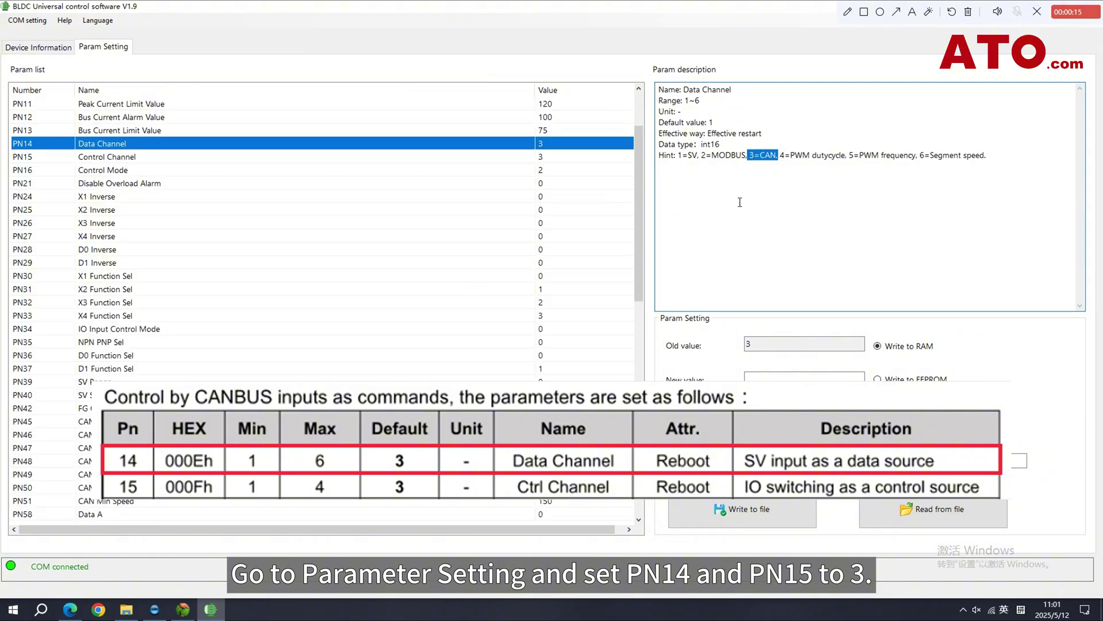
{"action": "left_click", "coordinate": [81, 159]}
{"action": "left_click", "coordinate": [770, 155]}
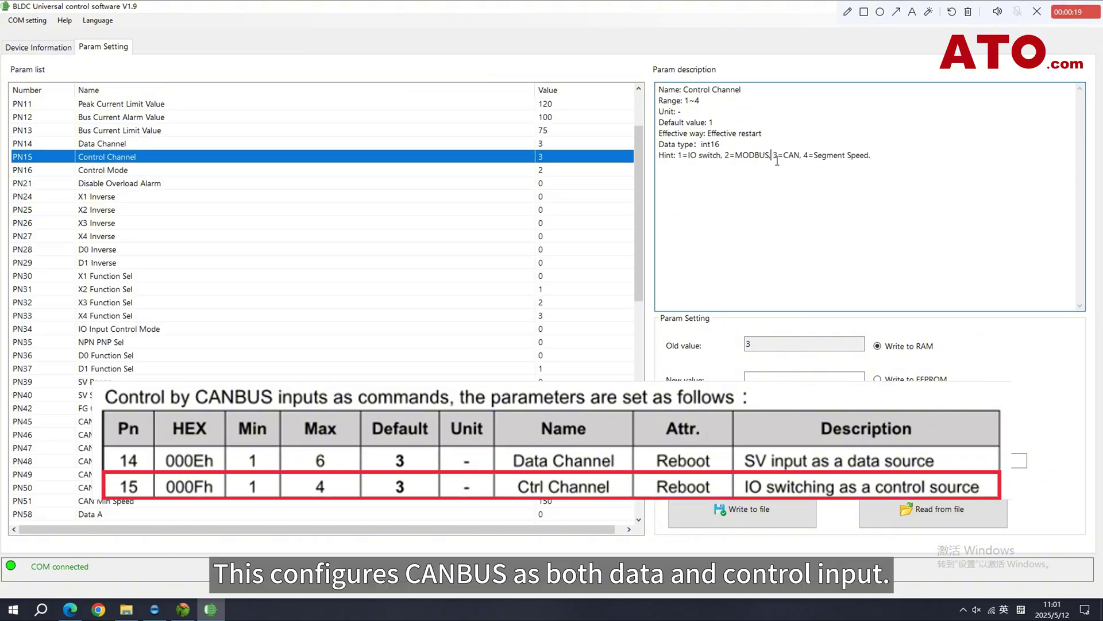
{"action": "left_click_drag", "start_coordinate": [771, 155], "coordinate": [802, 155]}
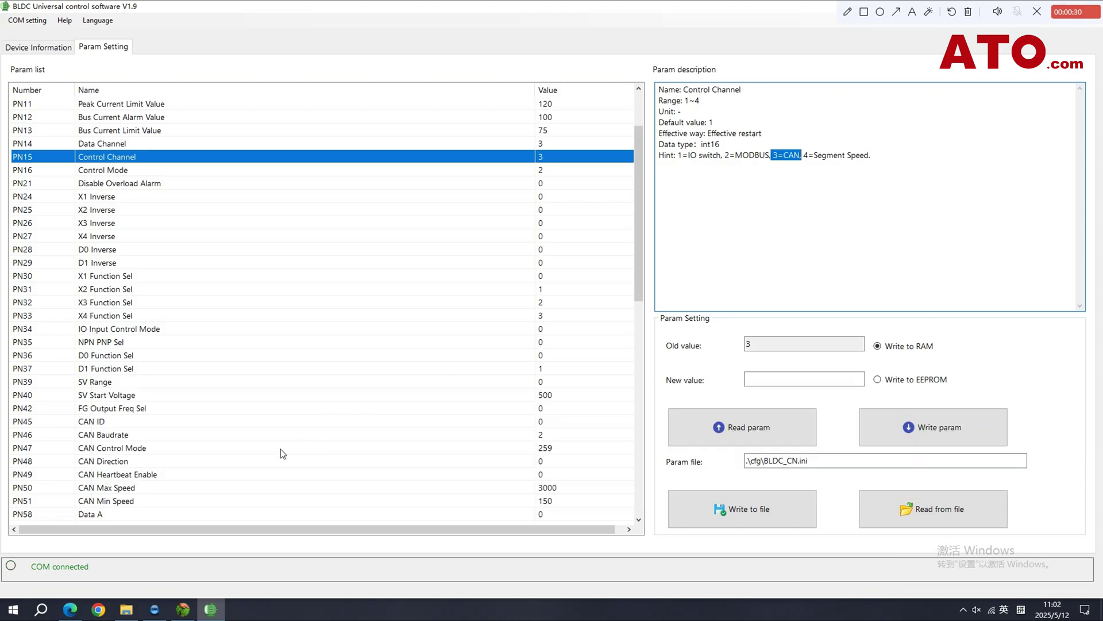
Step: Switch to CANTest with the driver manual open beside it and enable continuous frame display
{"action": "left_click", "coordinate": [154, 610]}
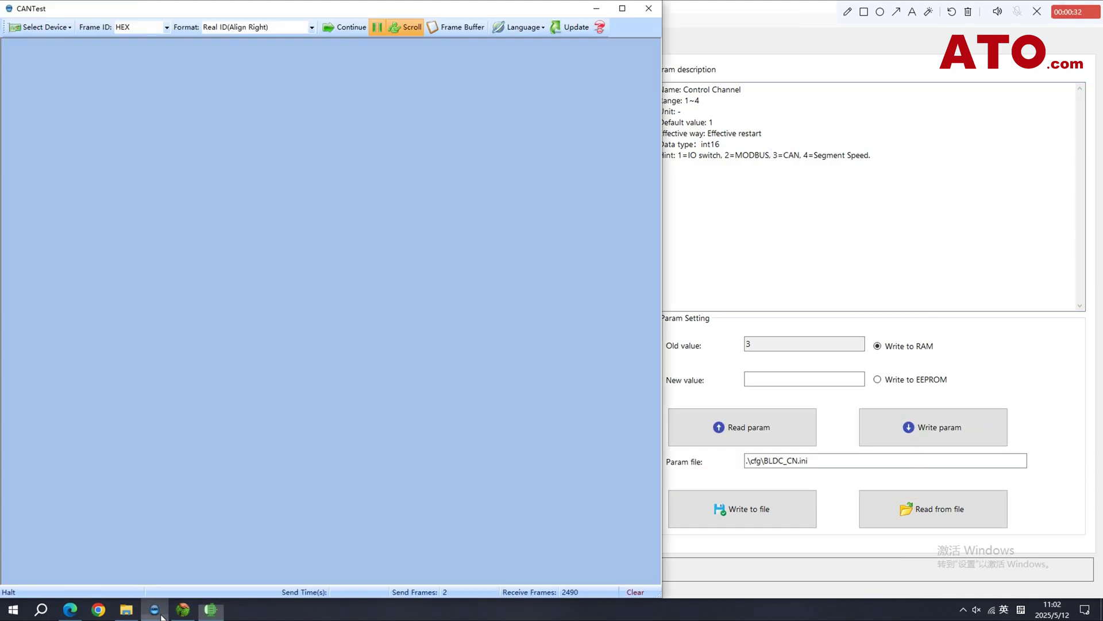
{"action": "left_click", "coordinate": [70, 609]}
{"action": "left_click", "coordinate": [343, 28]}
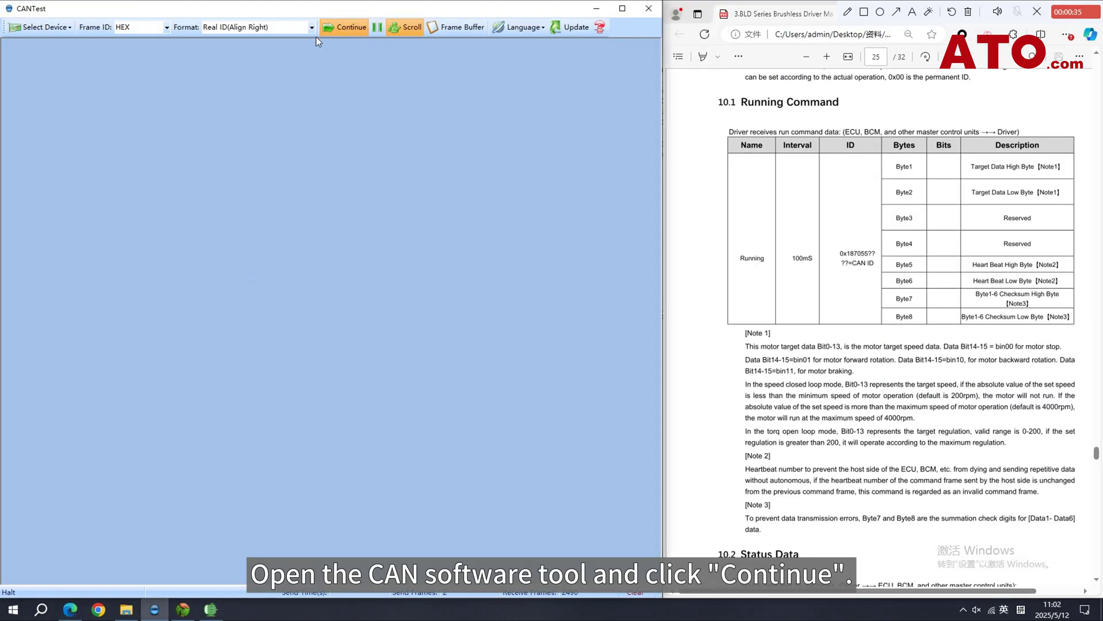
Step: Select the USBCAN2 device with index 0, channel 0, 500kbps baud rate and Normal mode, and start CAN
{"action": "left_click", "coordinate": [43, 27]}
{"action": "left_click", "coordinate": [52, 84]}
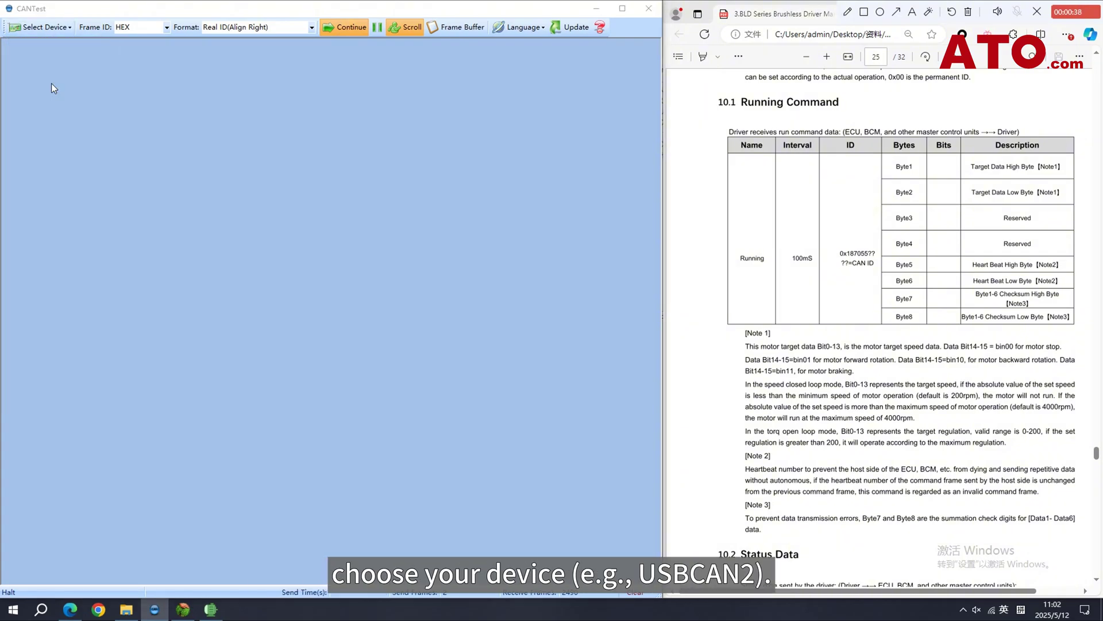
{"action": "left_click", "coordinate": [285, 277]}
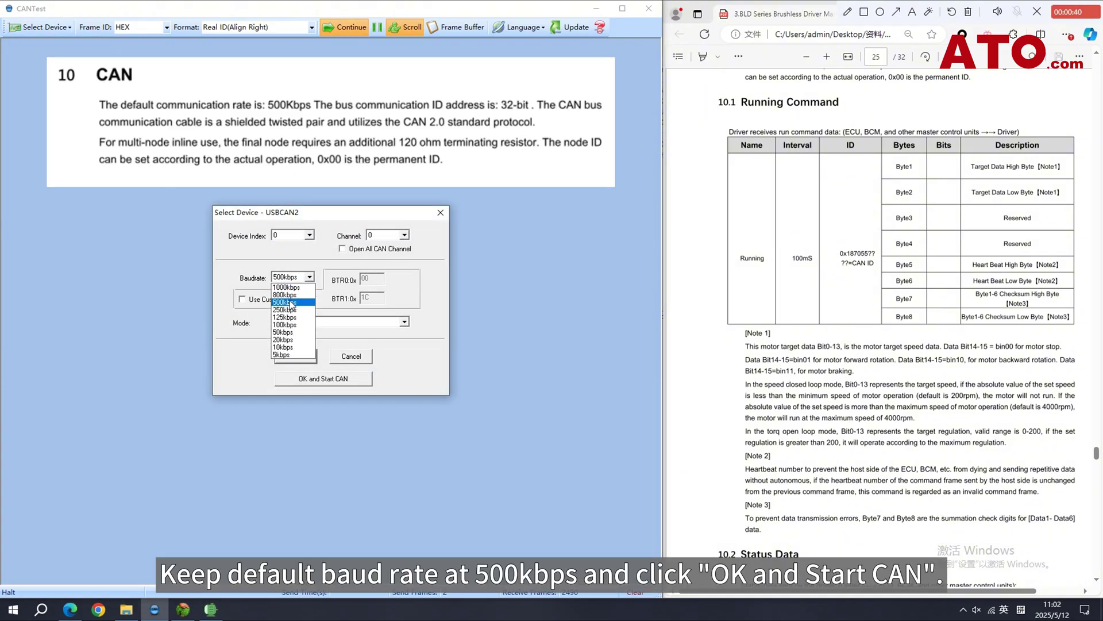
{"action": "left_click", "coordinate": [293, 302]}
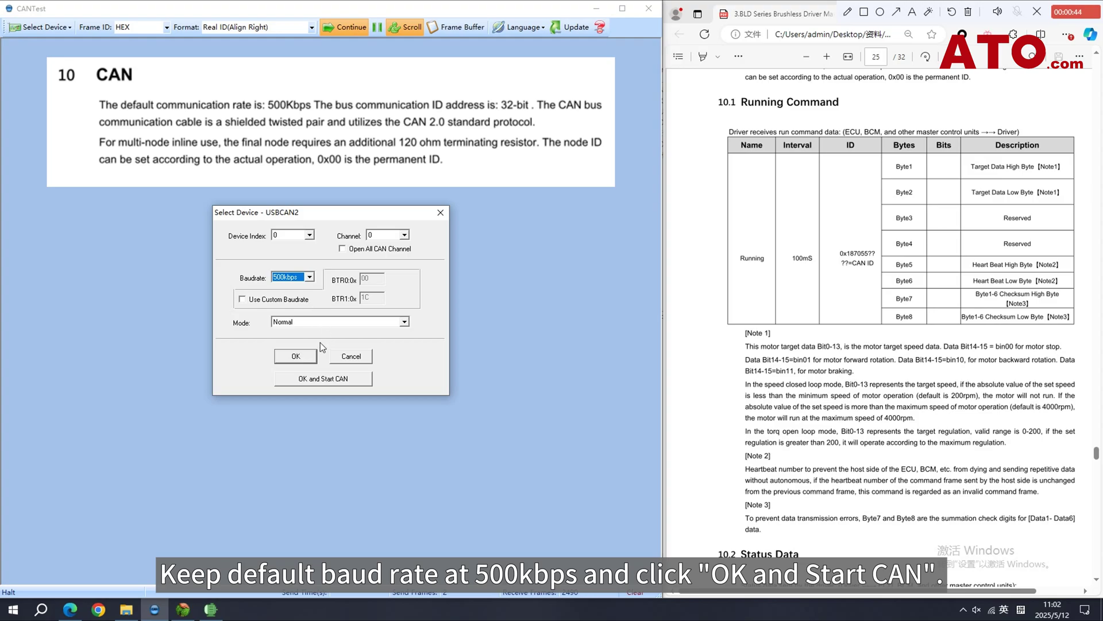
{"action": "left_click", "coordinate": [323, 378]}
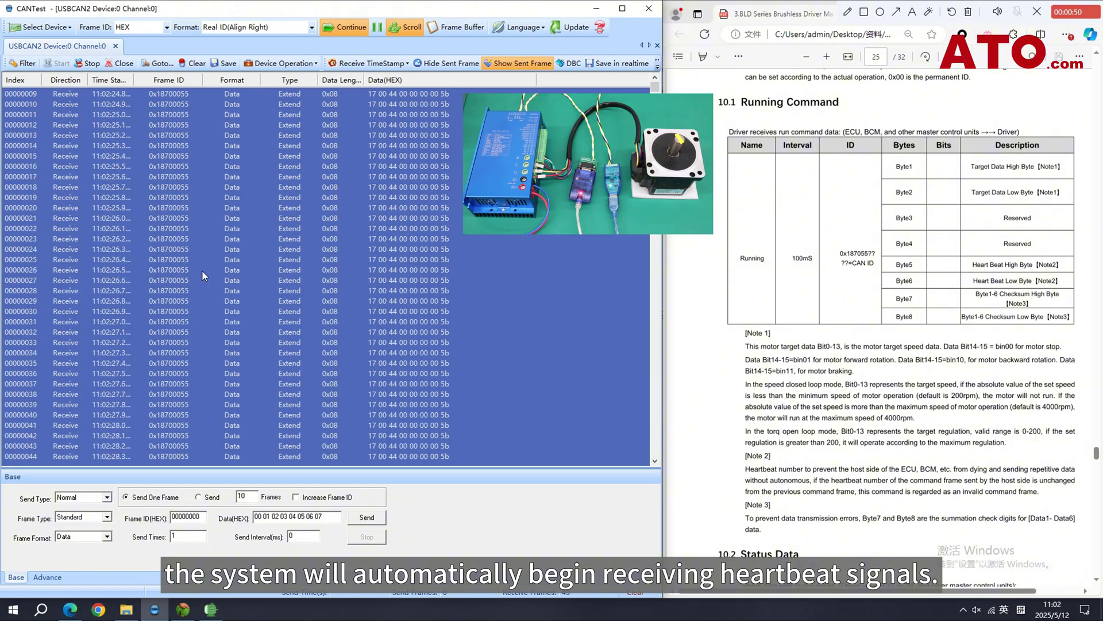
Step: Pause the frame display and examine a received status frame alongside the manual's status data table
{"action": "left_click", "coordinate": [139, 333]}
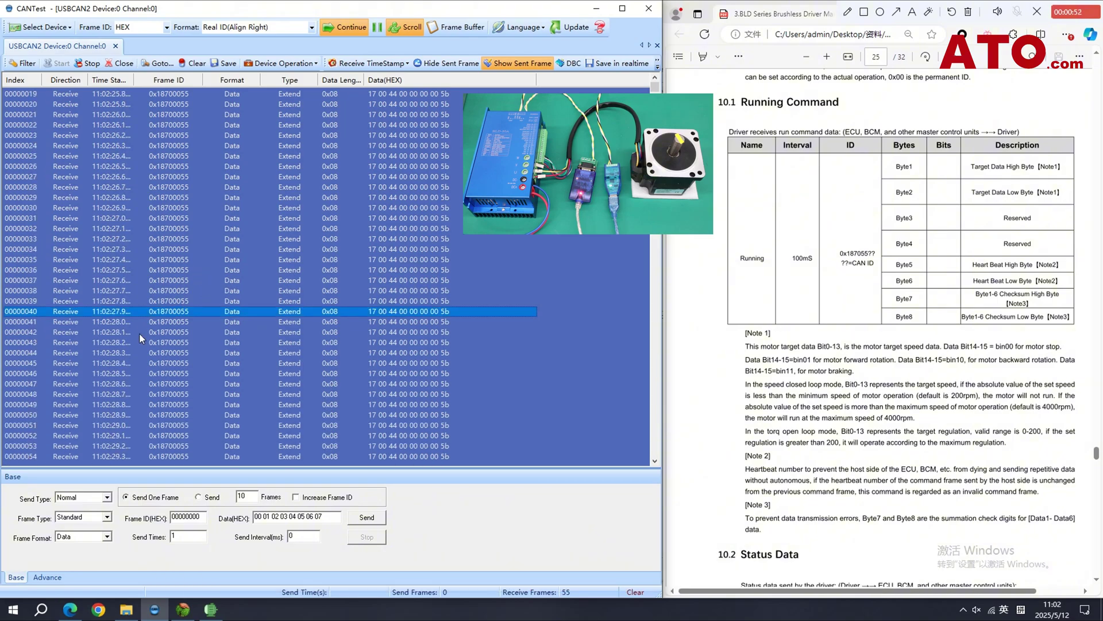
{"action": "left_click", "coordinate": [380, 30]}
{"action": "scroll", "coordinate": [76, 191], "scroll_direction": "up", "scroll_amount": 1}
{"action": "left_click", "coordinate": [82, 207]}
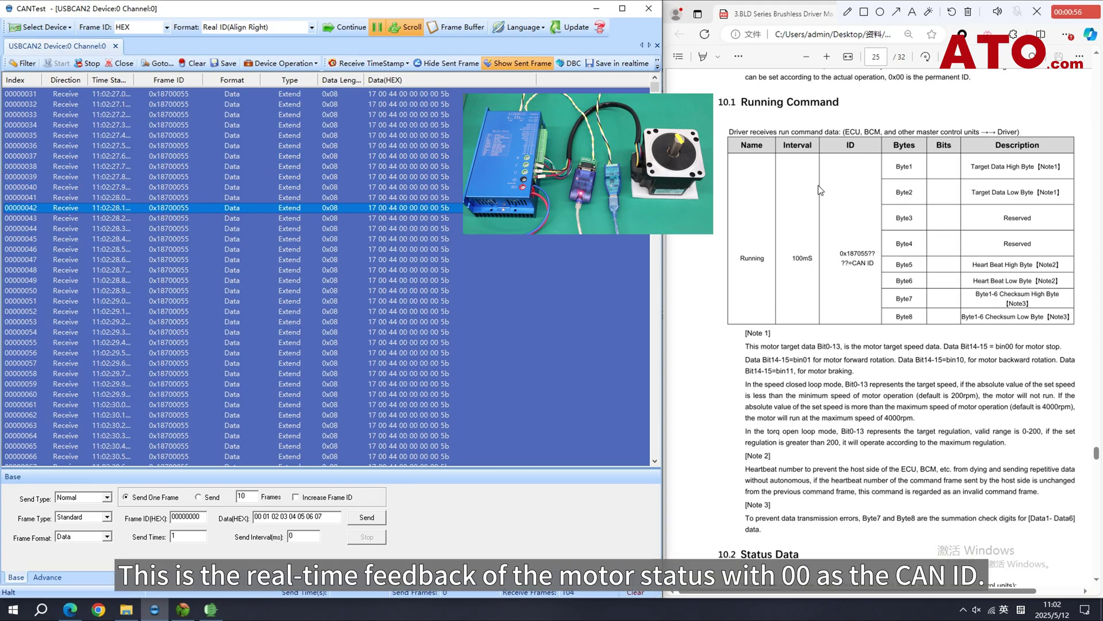
{"action": "scroll", "coordinate": [828, 235], "scroll_direction": "down", "scroll_amount": 10}
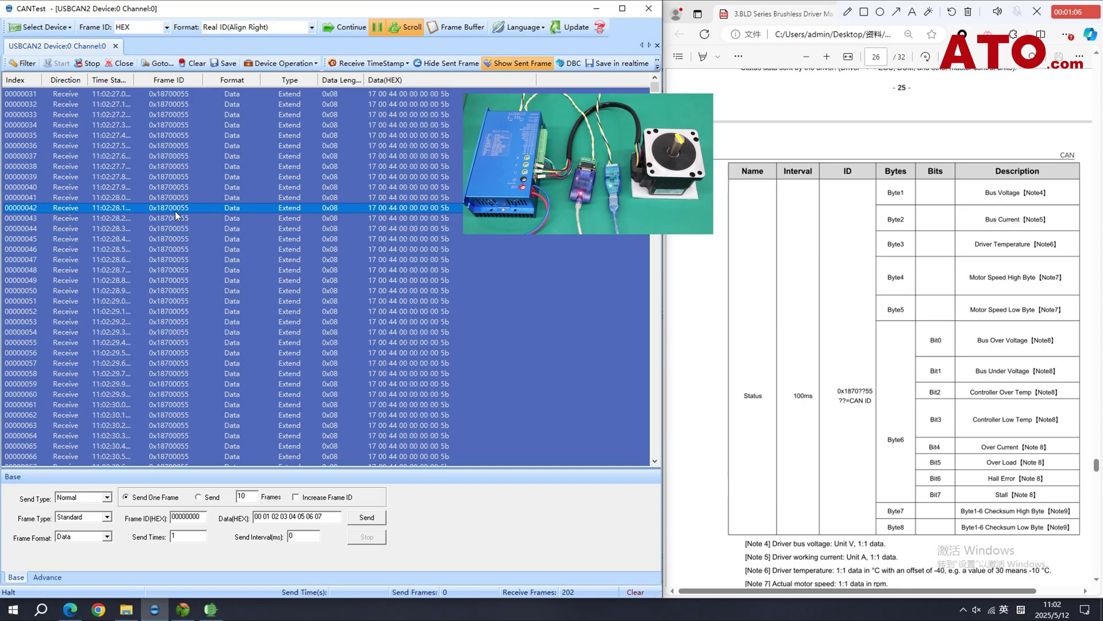
Step: Set the outgoing frame's type to Extend and its hexadecimal frame ID to 18705500, following the manual's Running Command table
{"action": "left_click", "coordinate": [95, 519]}
{"action": "left_click", "coordinate": [95, 538]}
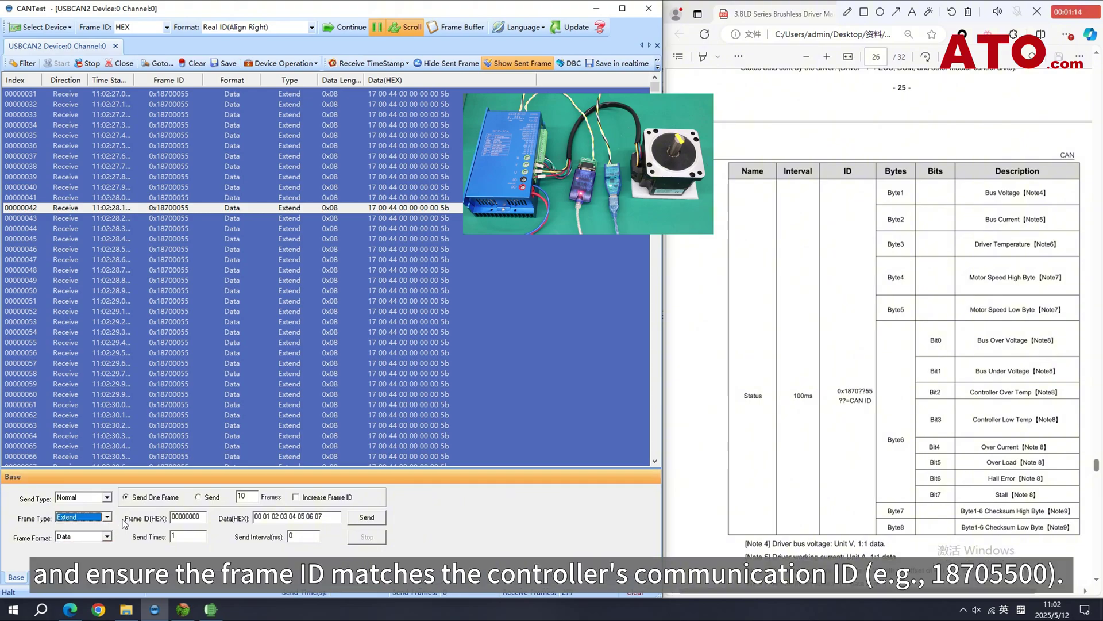
{"action": "scroll", "coordinate": [901, 363], "scroll_direction": "up", "scroll_amount": 10}
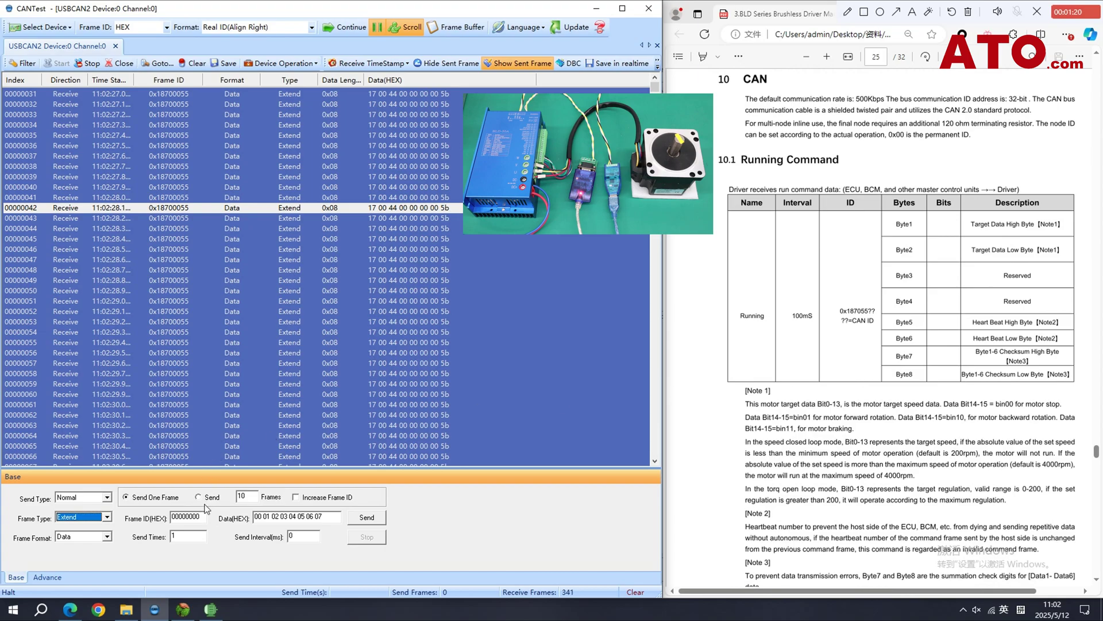
{"action": "left_click_drag", "start_coordinate": [209, 517], "coordinate": [145, 521]}
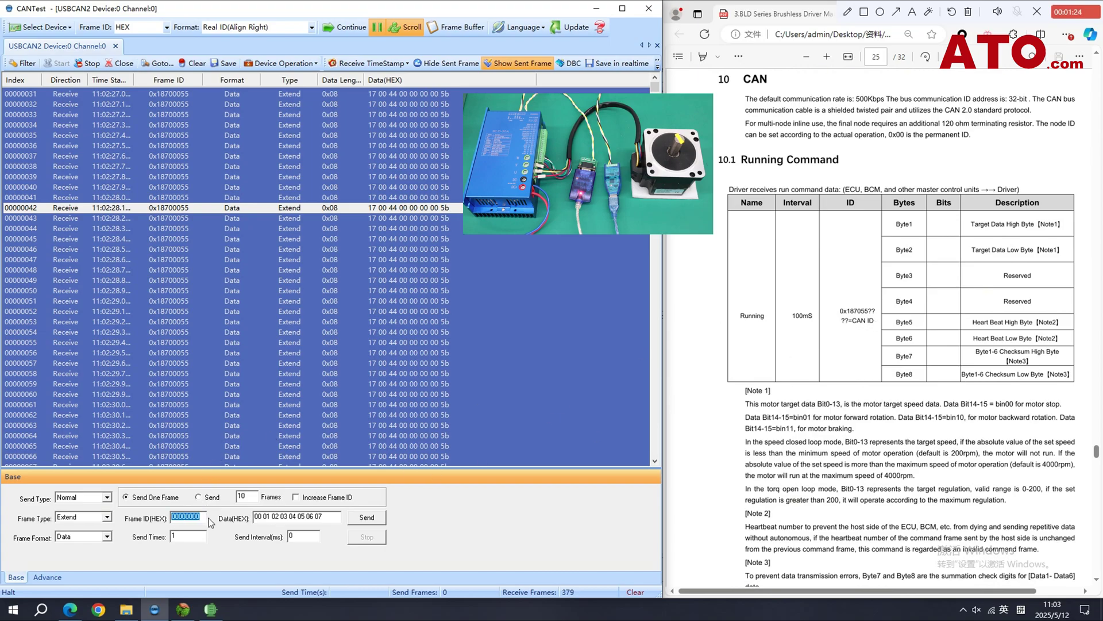
{"action": "type", "text": "18705500"}
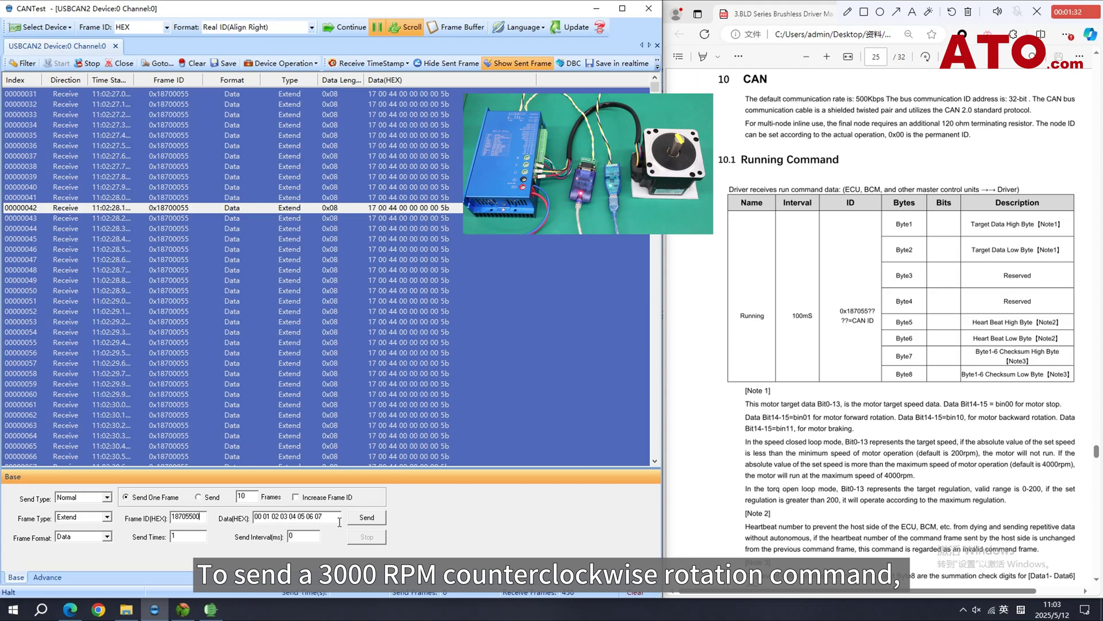
Step: Replace the outgoing frame's data with the first six bytes 8B B8 00 00 00 03
{"action": "left_click_drag", "start_coordinate": [339, 520], "coordinate": [249, 521]}
{"action": "type", "text": "8"}
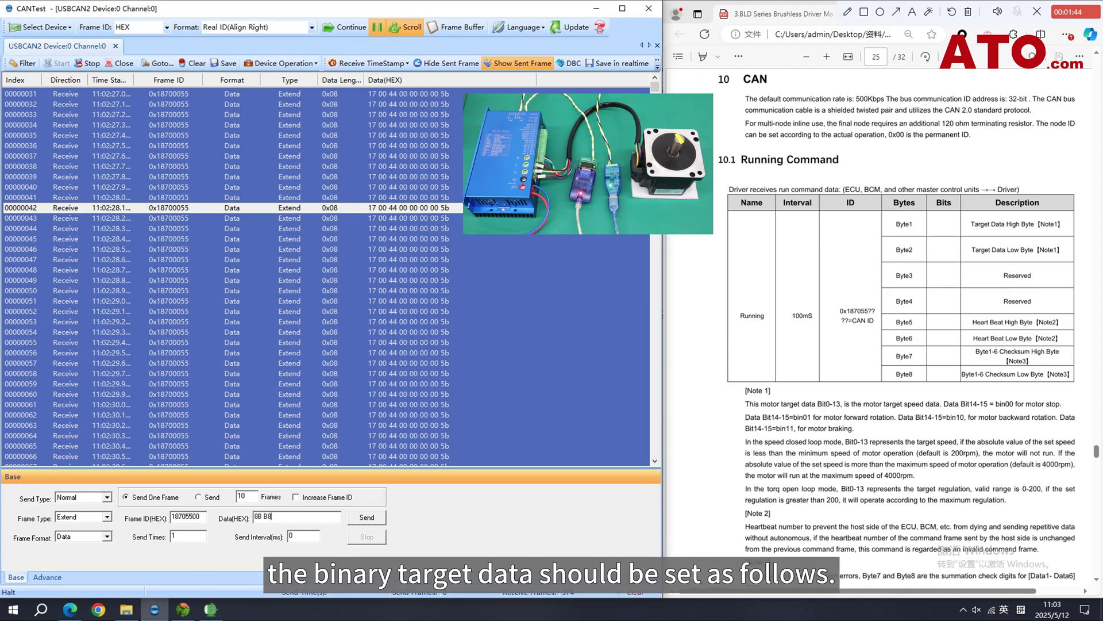
{"action": "type", "text": "8 B8 00"}
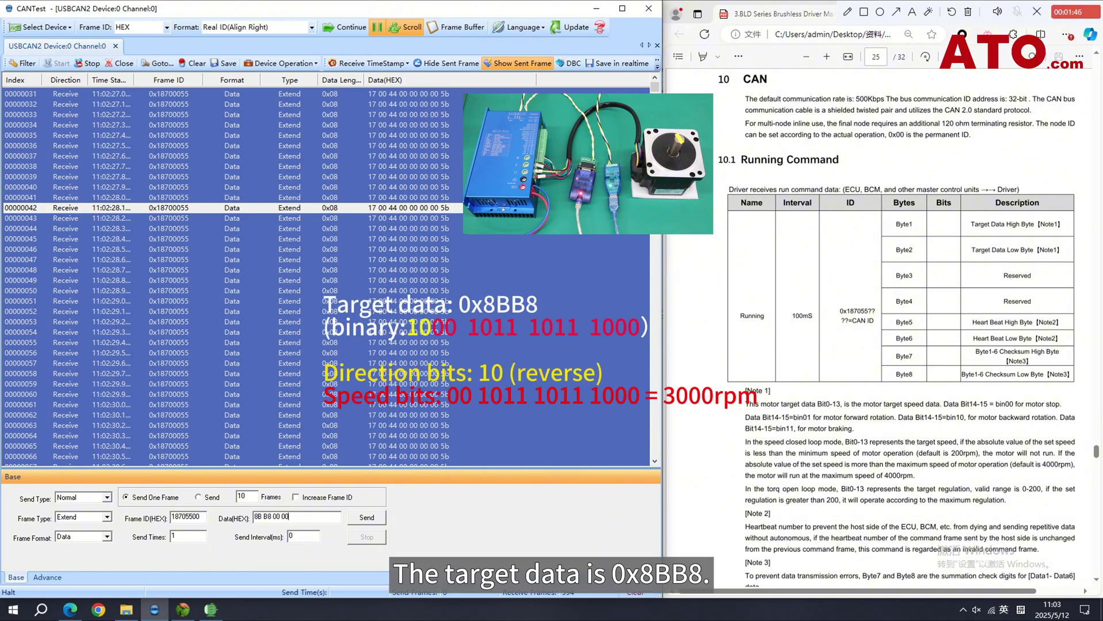
{"action": "type", "text": " 03"}
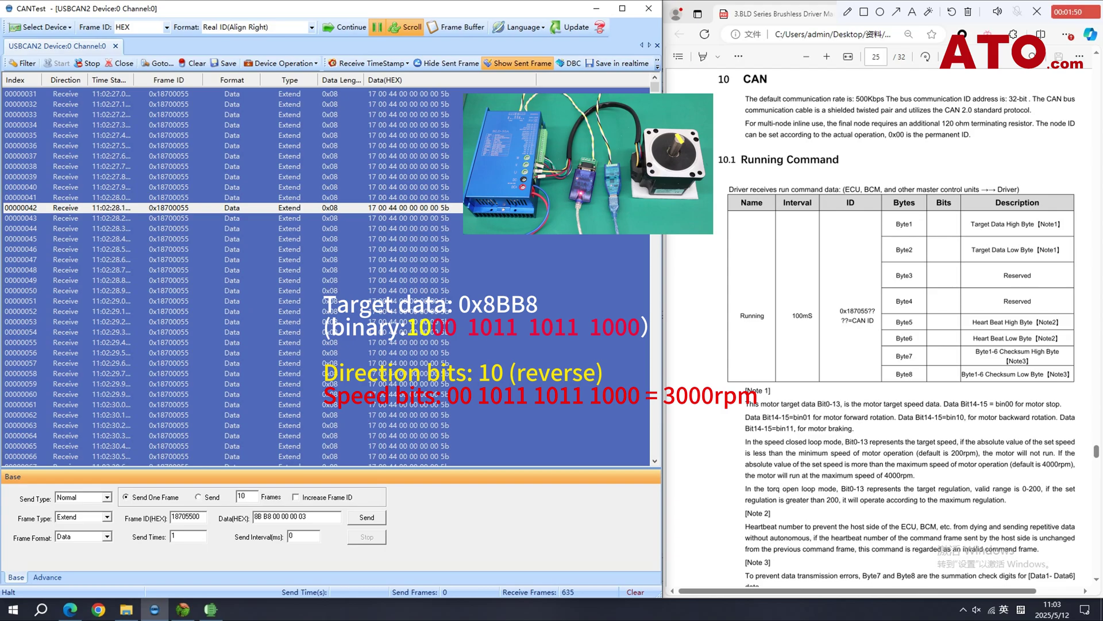
Step: Review the target and heartbeat bytes and append the checksum bytes 01 46 to the frame data
{"action": "left_click_drag", "start_coordinate": [275, 517], "coordinate": [234, 525]}
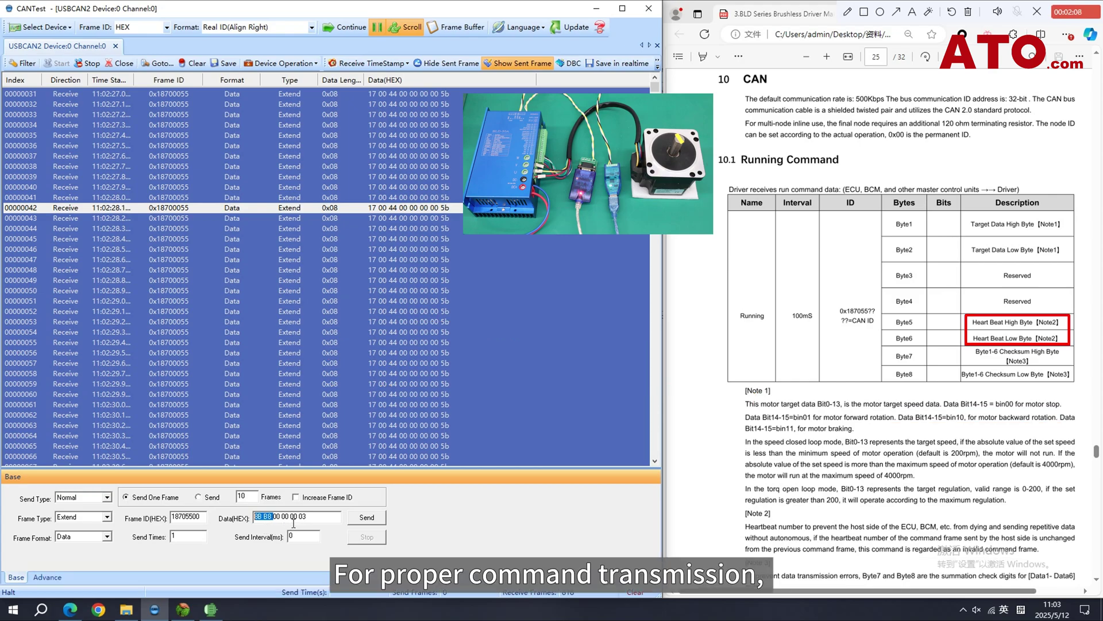
{"action": "mouse_move", "coordinate": [289, 517]}
{"action": "left_mouse_down"}
{"action": "mouse_move", "coordinate": [326, 526]}
{"action": "mouse_move", "coordinate": [297, 523]}
{"action": "left_mouse_up"}
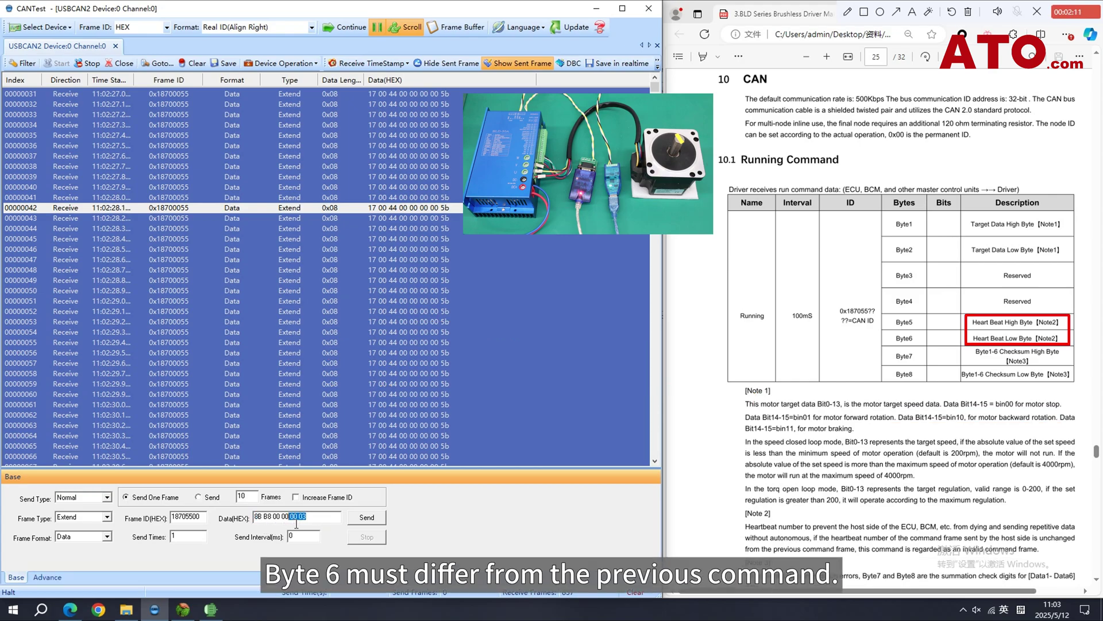
{"action": "left_click", "coordinate": [322, 524]}
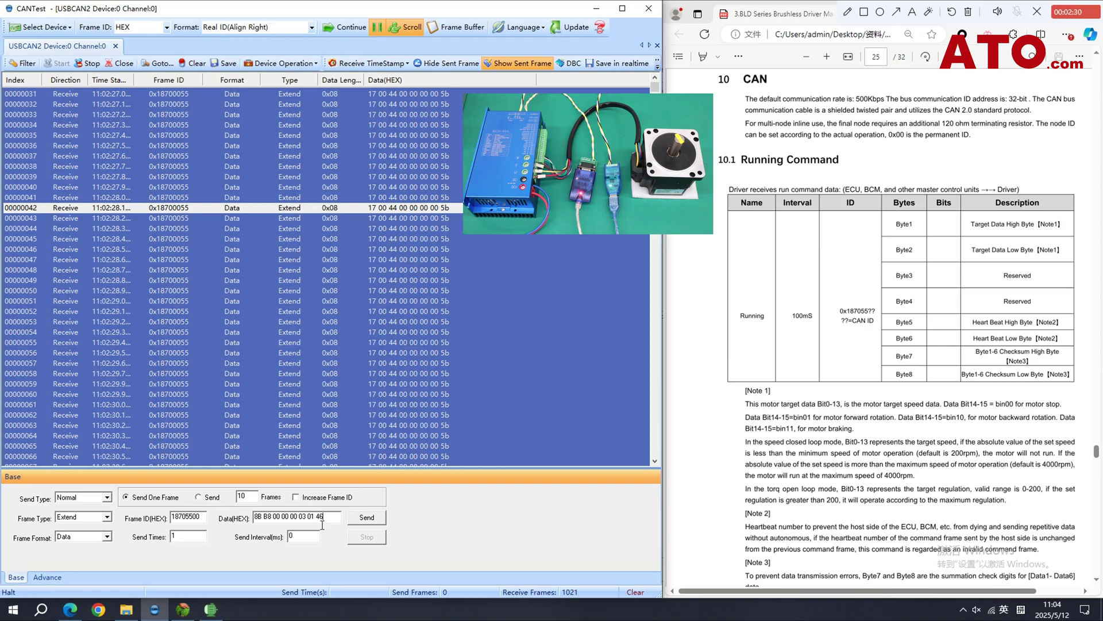
{"action": "left_click_drag", "start_coordinate": [323, 517], "coordinate": [305, 517]}
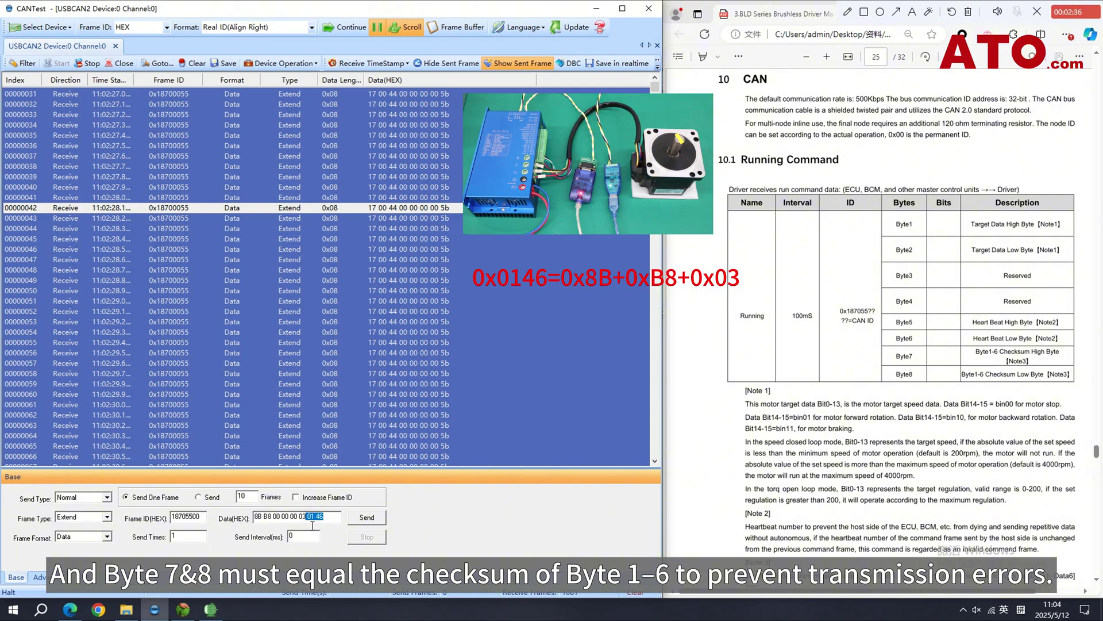
{"action": "left_click", "coordinate": [332, 522]}
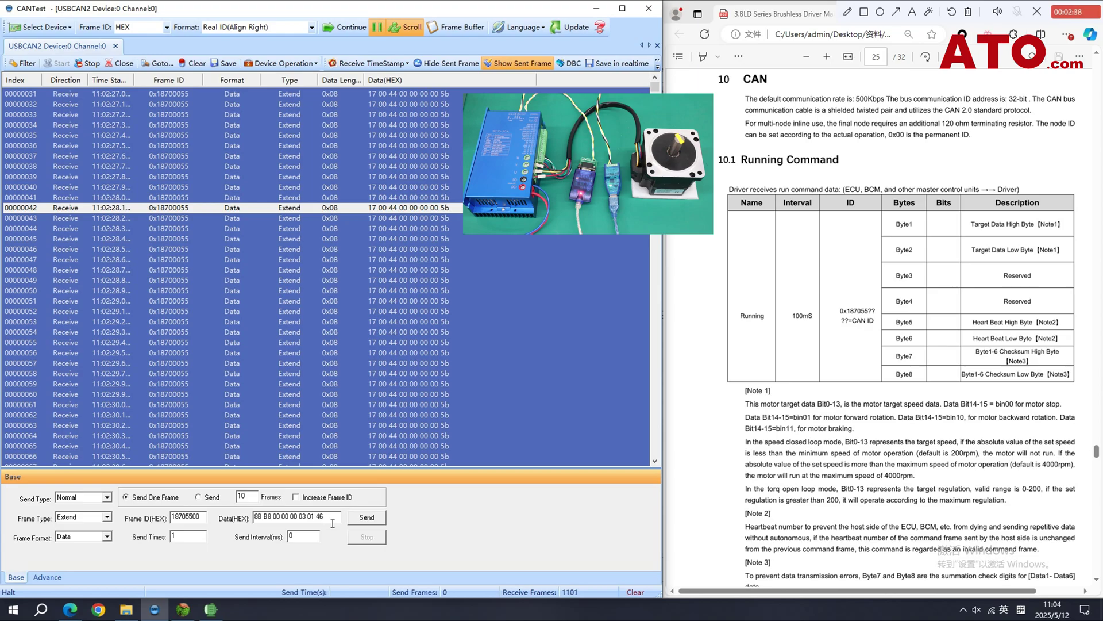
Step: Set the send interval to 1000 ms and send the frame with the frame display resumed
{"action": "double_click", "coordinate": [307, 536]}
{"action": "type", "text": "1000"}
{"action": "left_click", "coordinate": [339, 29]}
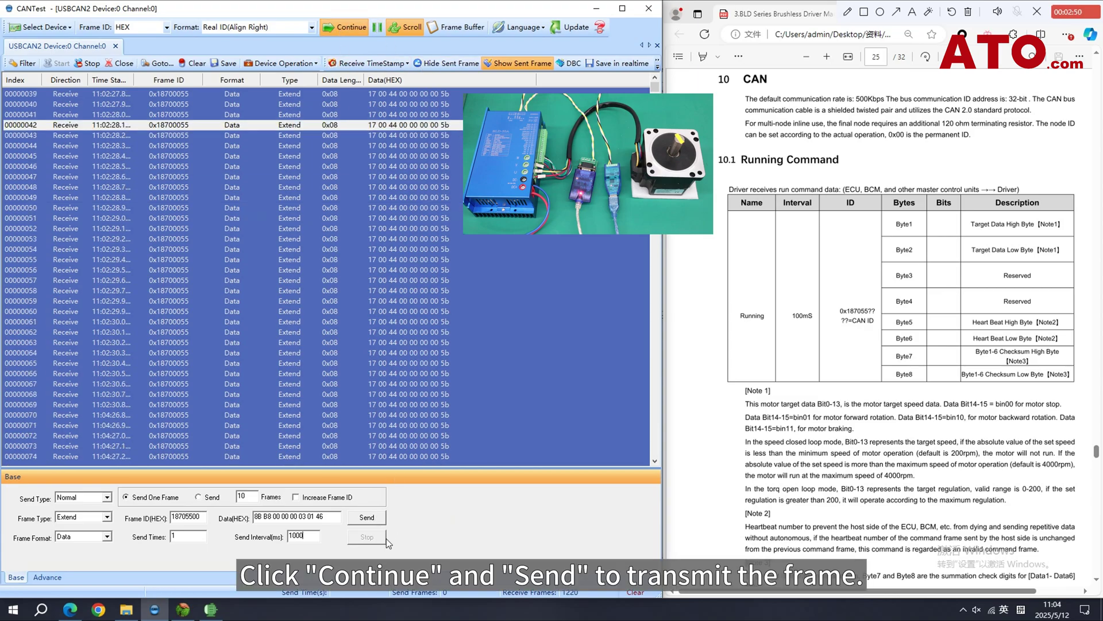
{"action": "left_click", "coordinate": [378, 518]}
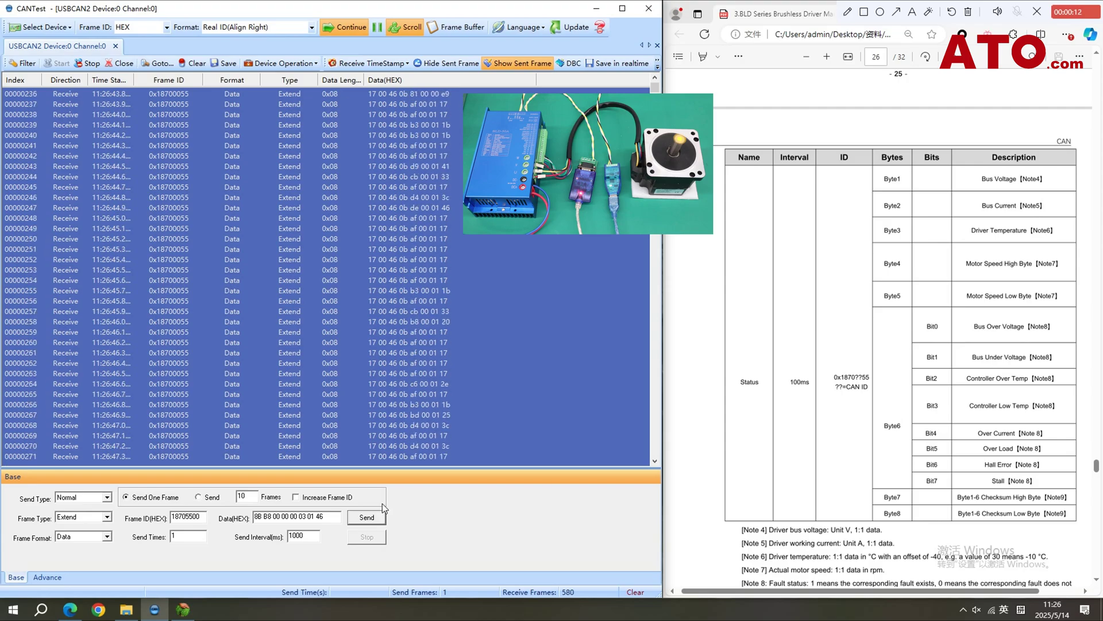
Step: Pause the frame display and examine the sent command and the motor status frames received after it
{"action": "left_click", "coordinate": [378, 28]}
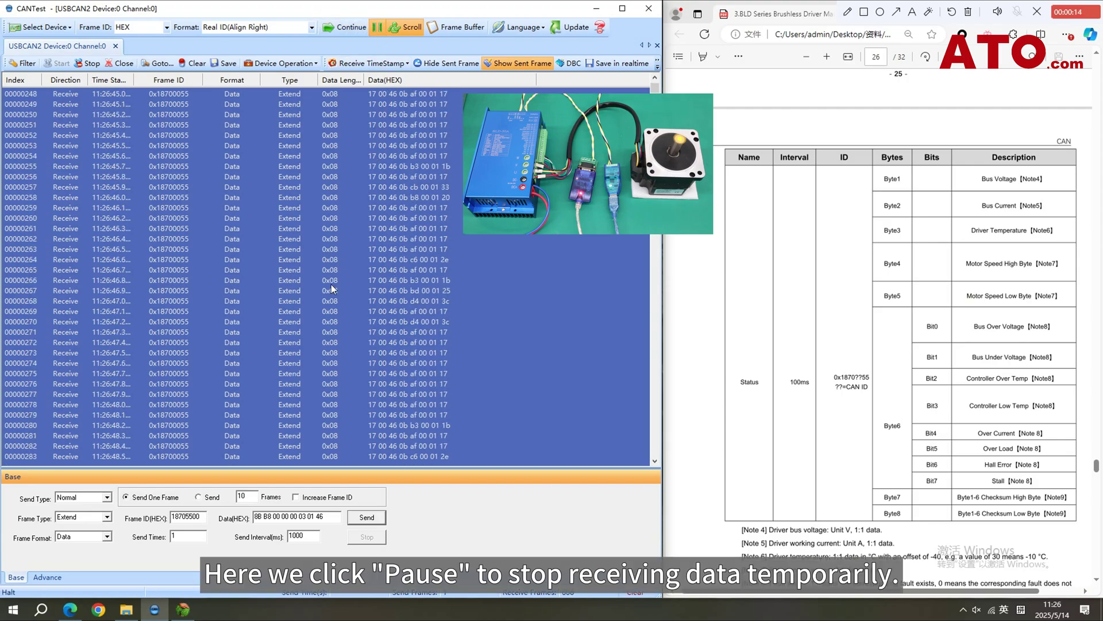
{"action": "scroll", "coordinate": [331, 283], "scroll_direction": "up", "scroll_amount": 17}
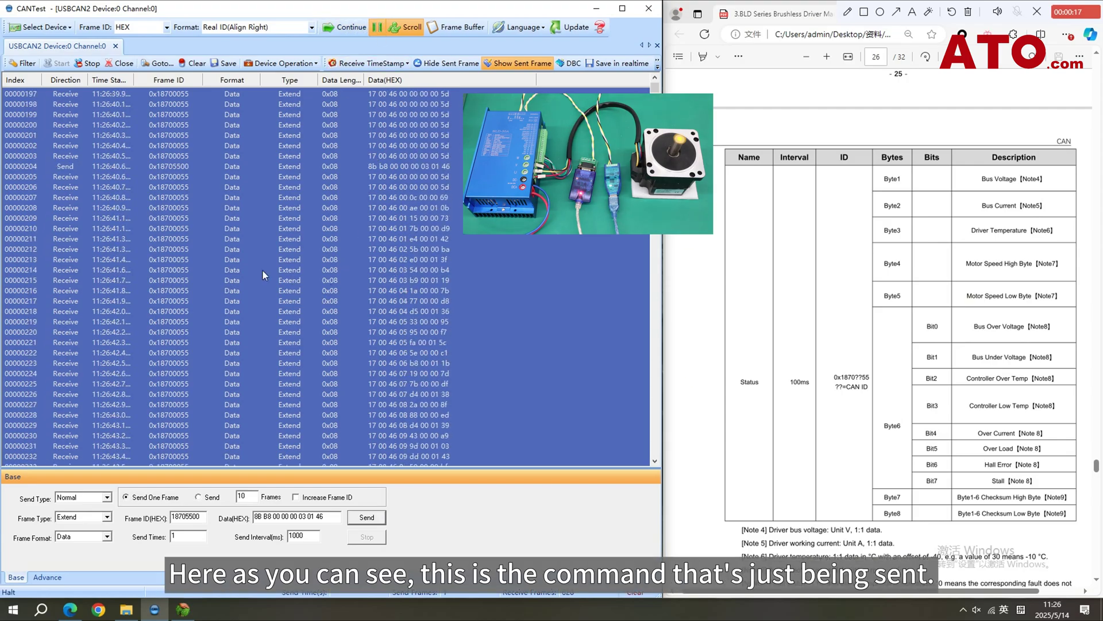
{"action": "left_click", "coordinate": [115, 166]}
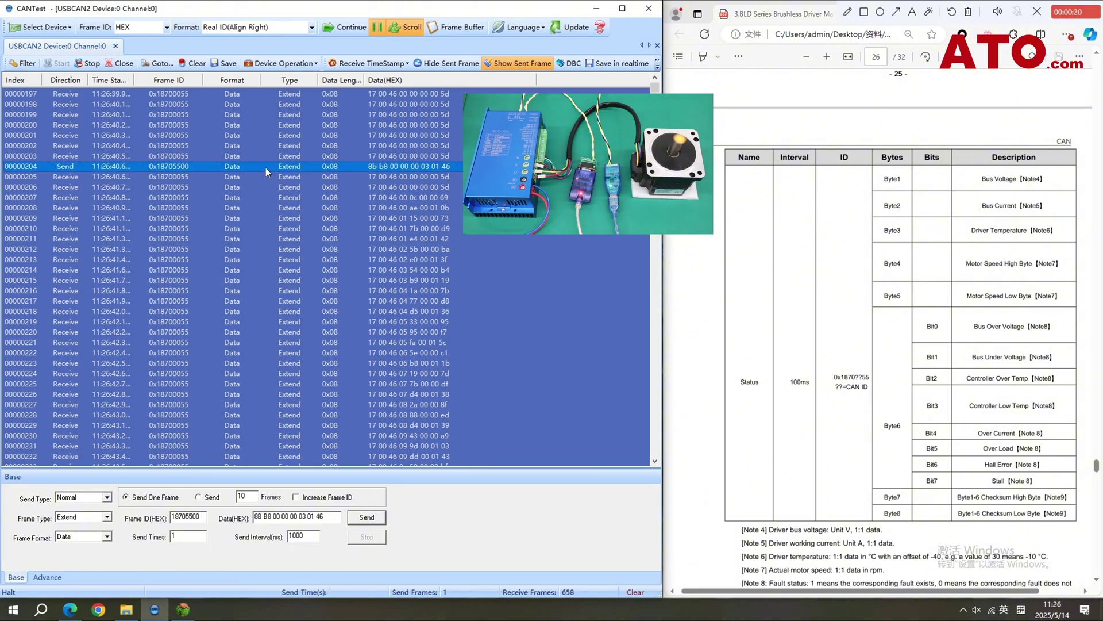
{"action": "scroll", "coordinate": [278, 305], "scroll_direction": "down", "scroll_amount": 20}
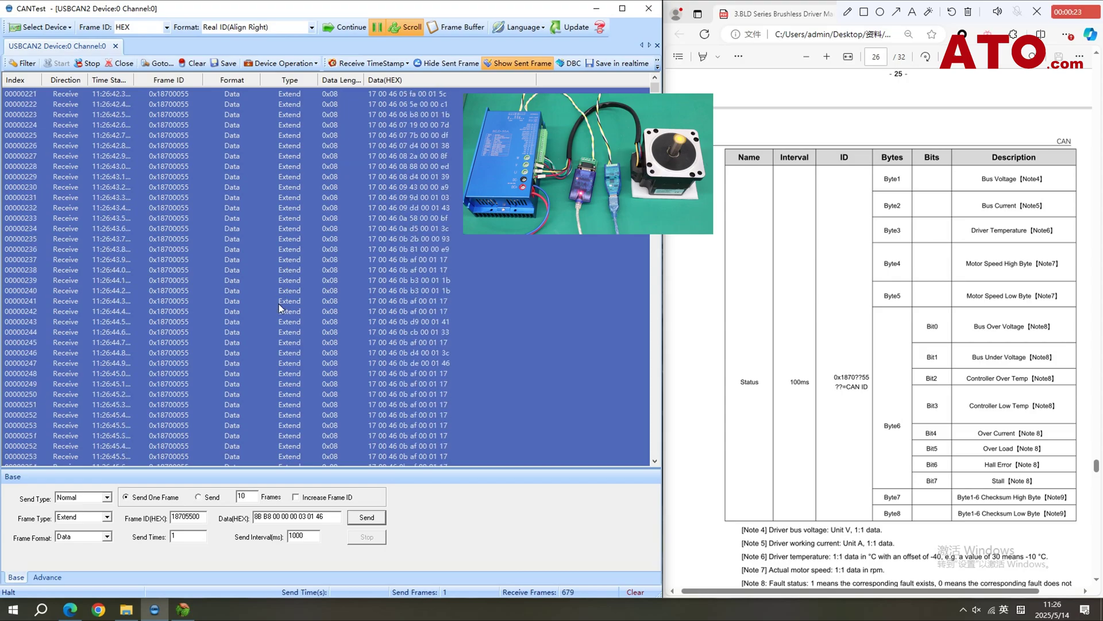
{"action": "scroll", "coordinate": [276, 332], "scroll_direction": "up", "scroll_amount": 3}
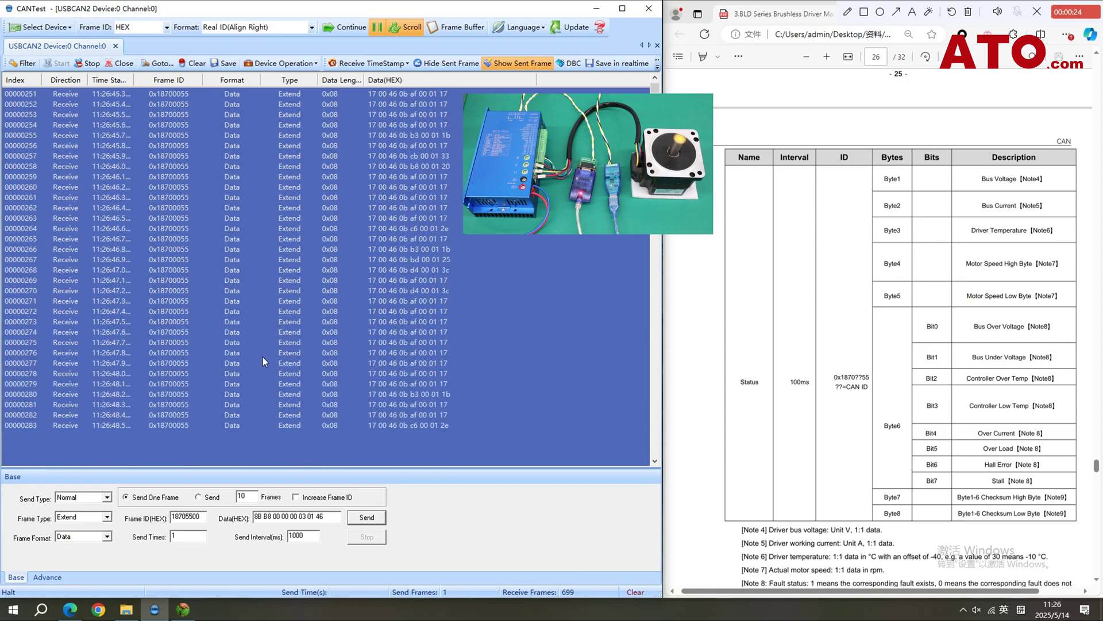
{"action": "left_click", "coordinate": [311, 332]}
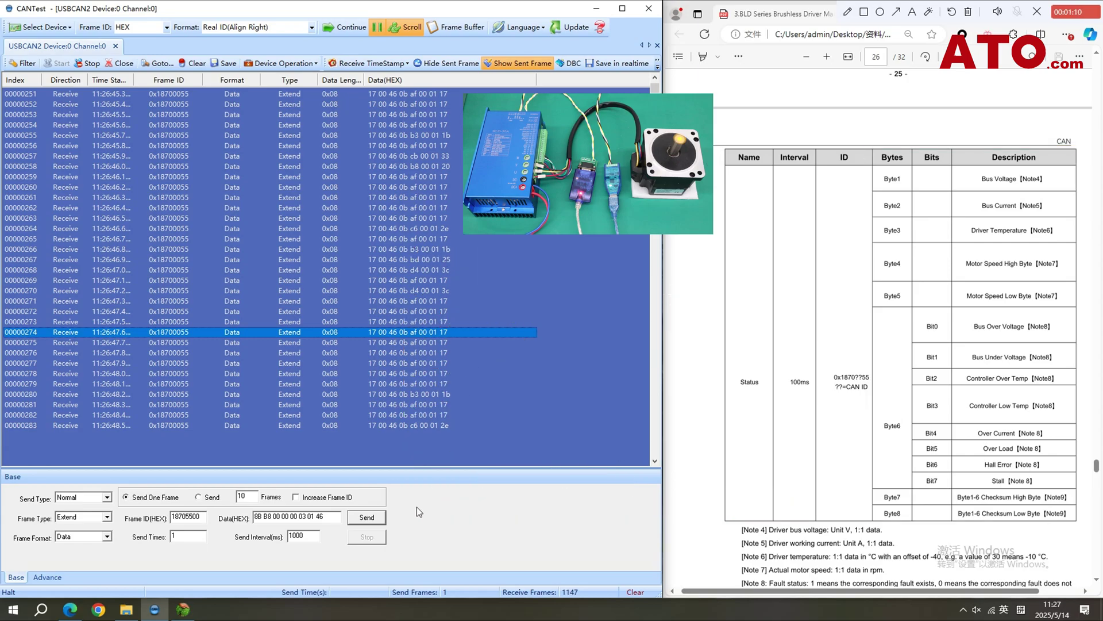
{"action": "left_click_drag", "start_coordinate": [345, 517], "coordinate": [209, 511]}
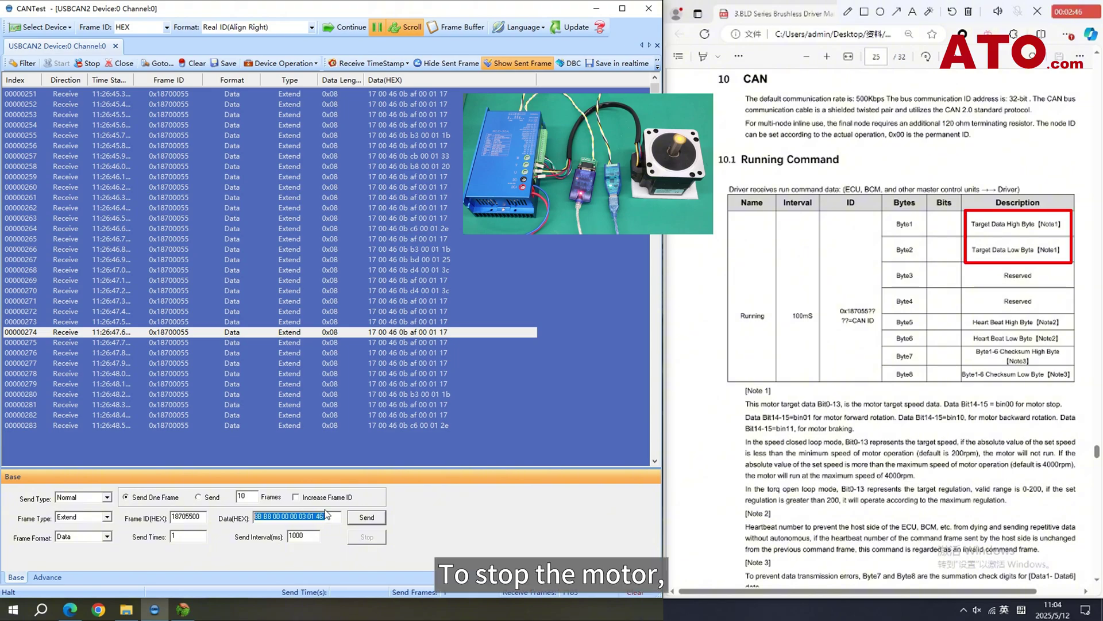
{"action": "type", "text": "00 00"}
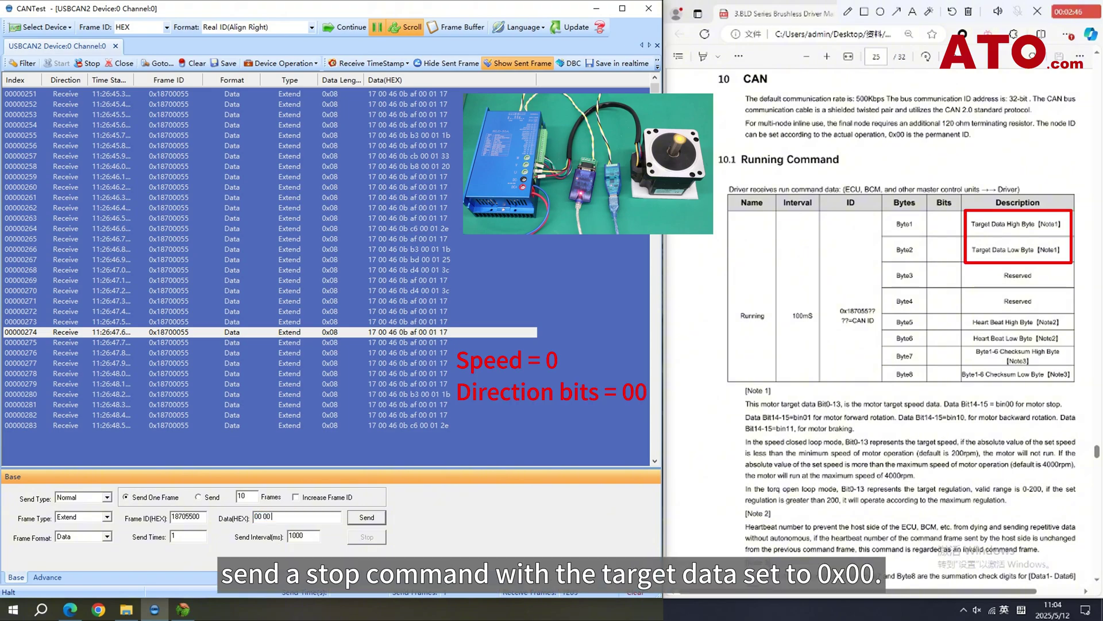
{"action": "type", "text": " 00 00 00 02 00 02"}
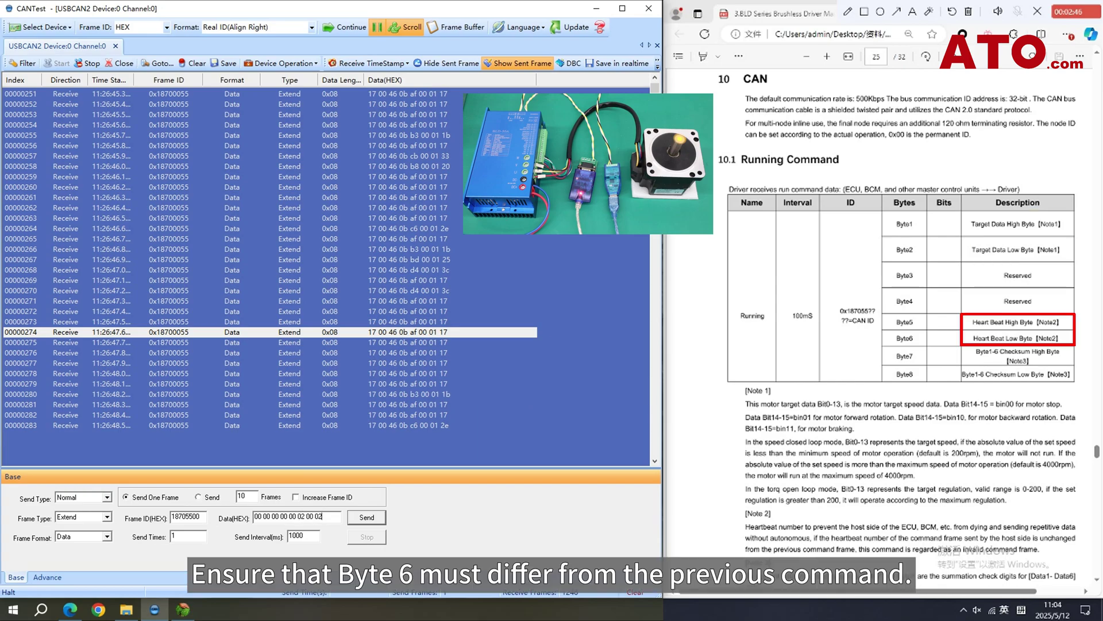
Step: Resume the frame display to send the stop command, and pause it again to examine the sent frame
{"action": "left_click", "coordinate": [333, 32]}
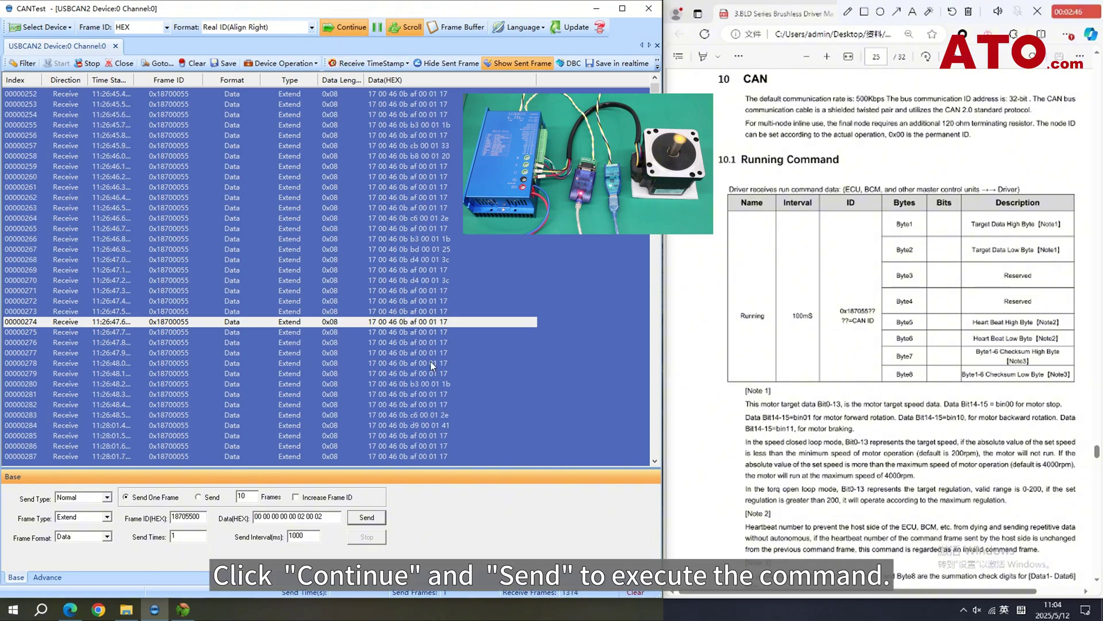
{"action": "left_click", "coordinate": [376, 521]}
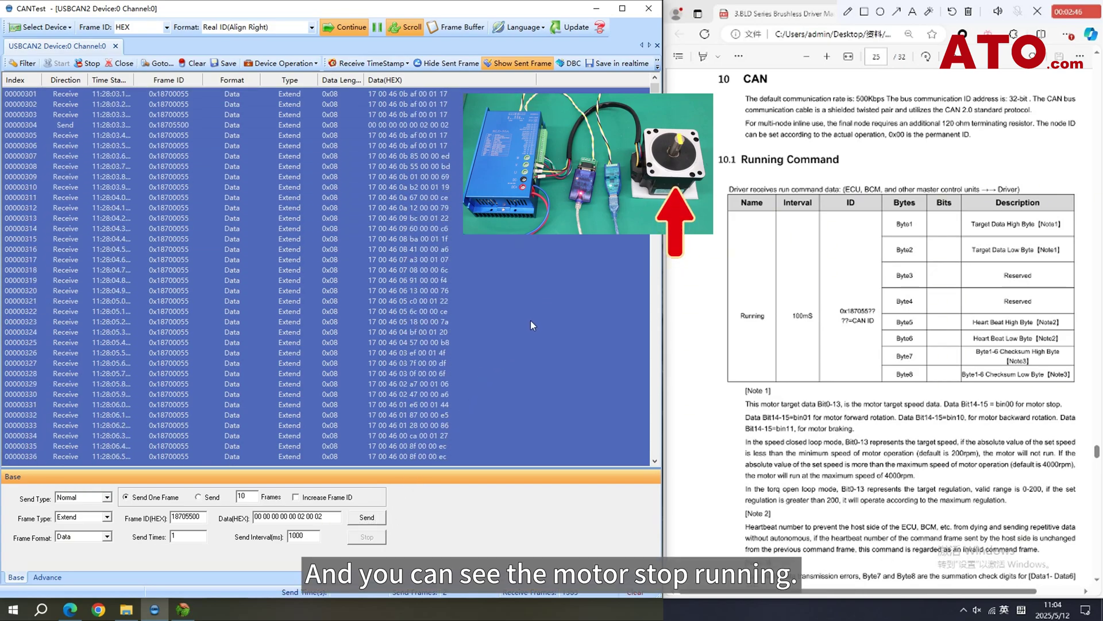
{"action": "left_click", "coordinate": [375, 30]}
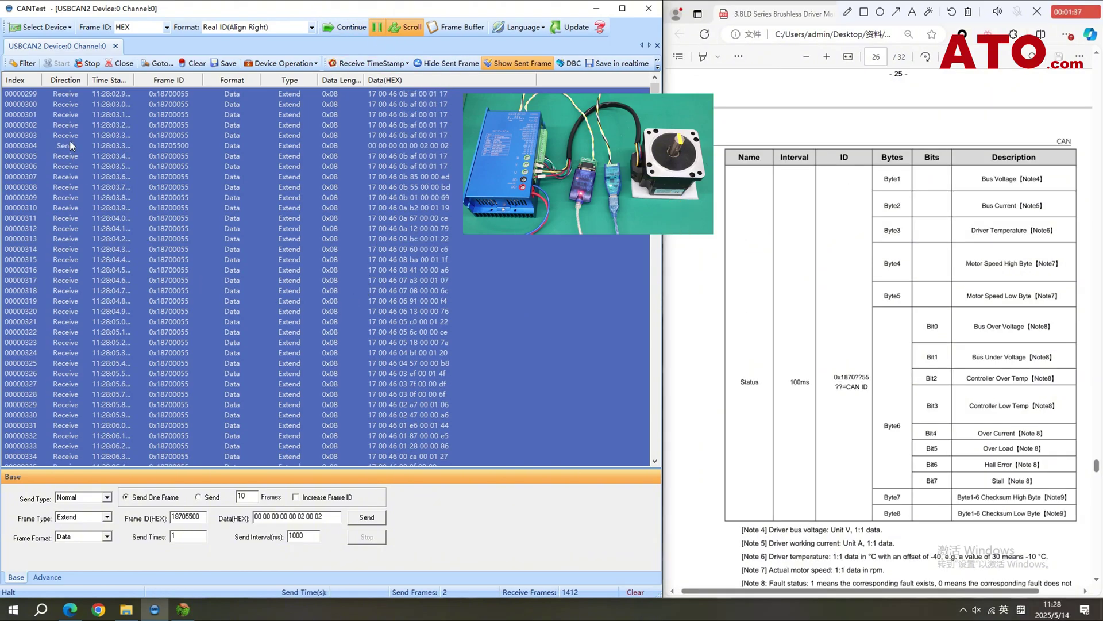
{"action": "left_click", "coordinate": [70, 144]}
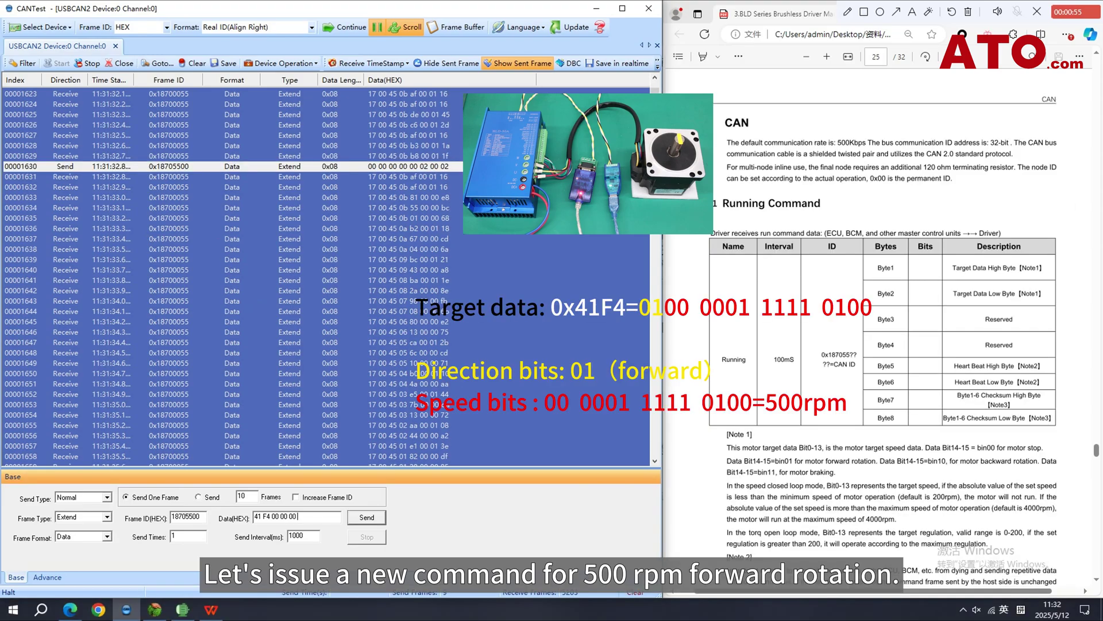
{"action": "type", "text": "3 01 38"}
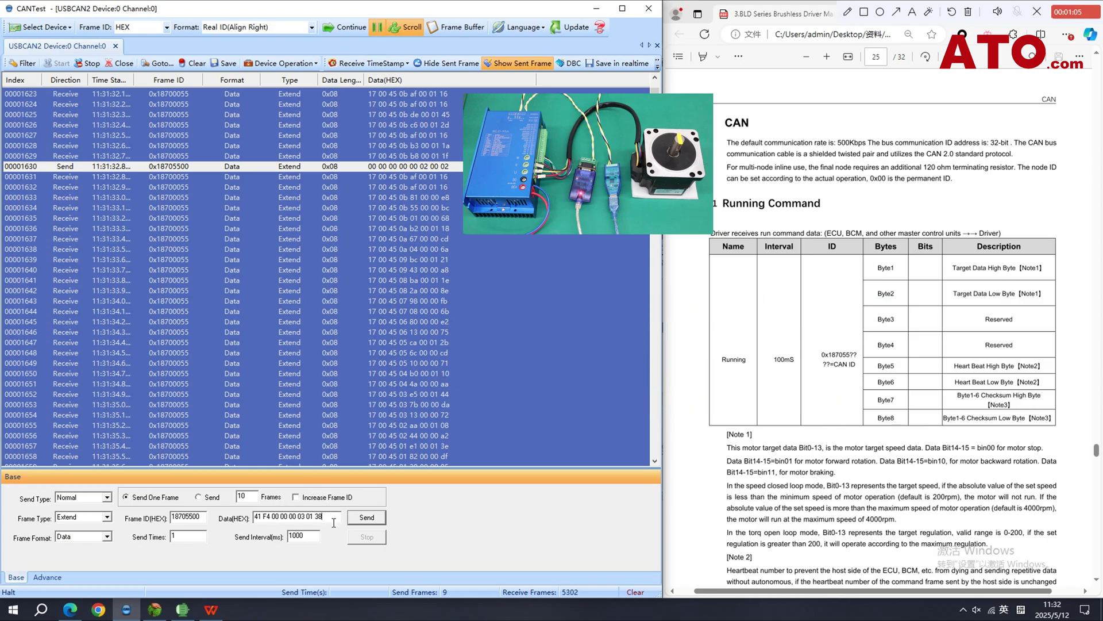
{"action": "left_click_drag", "start_coordinate": [323, 516], "coordinate": [307, 516]}
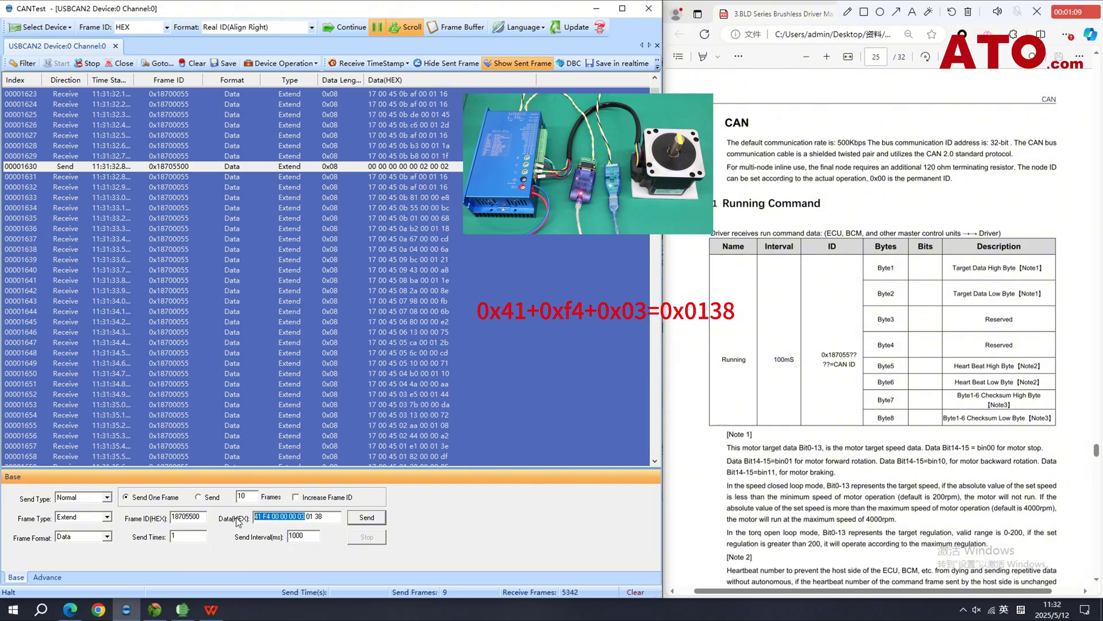
{"action": "left_click", "coordinate": [273, 516]}
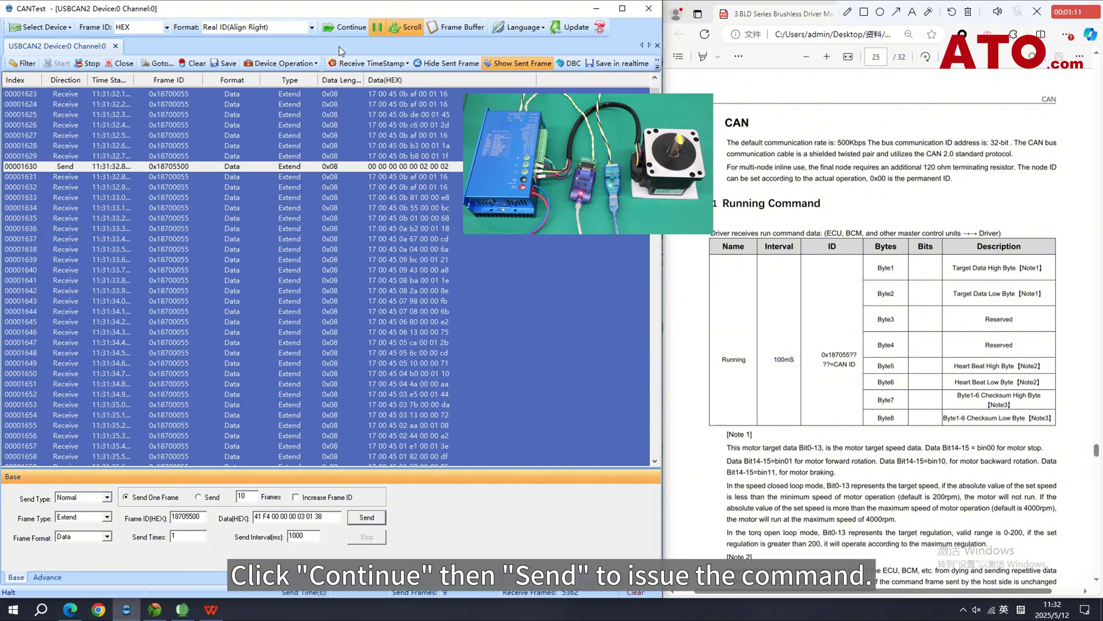
Step: Resume the frame display and send the 500 rpm forward command to the motor
{"action": "left_click", "coordinate": [350, 32]}
{"action": "left_click", "coordinate": [376, 518]}
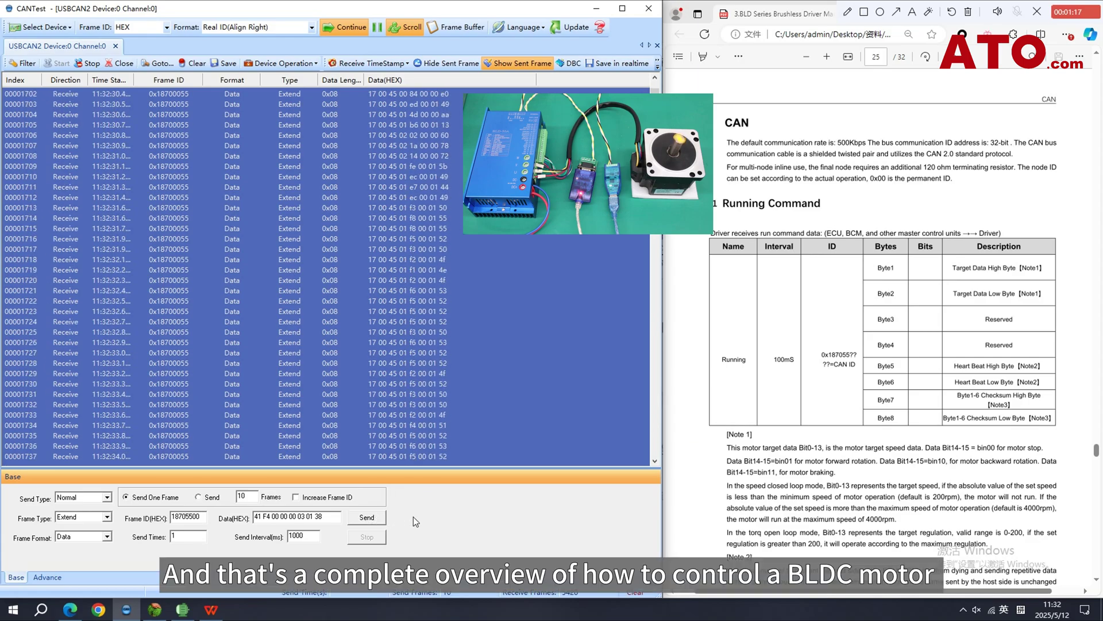
{"action": "left_click", "coordinate": [427, 427]}
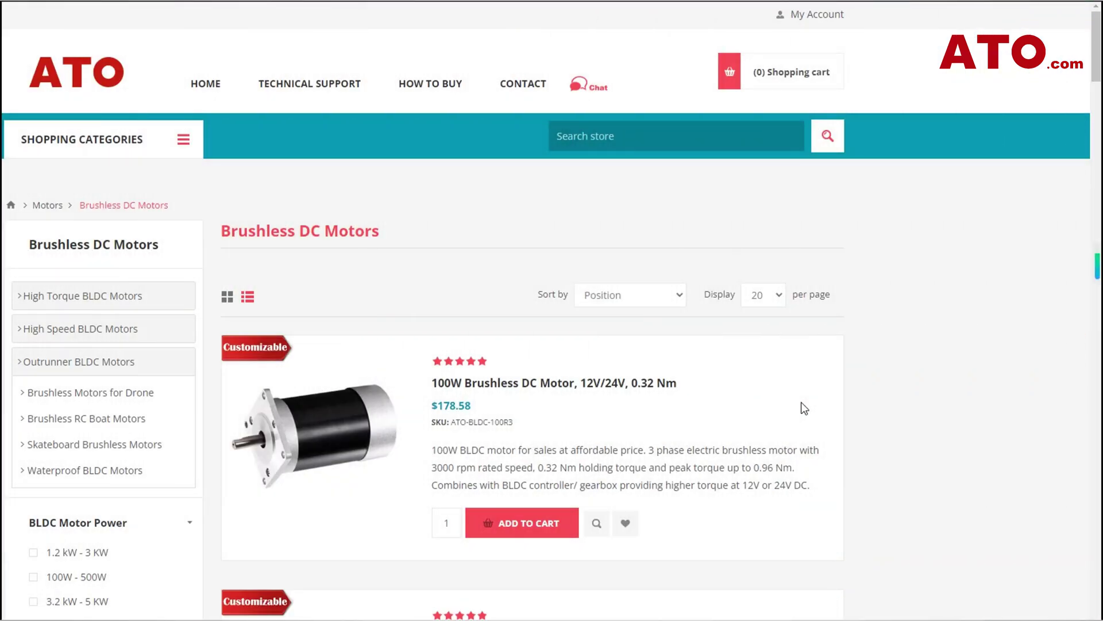
Step: Switch to the ATO web store and look through the Brushless DC Motors and BLDC Motor Controllers listings
{"action": "scroll", "coordinate": [802, 403], "scroll_direction": "down", "scroll_amount": 8}
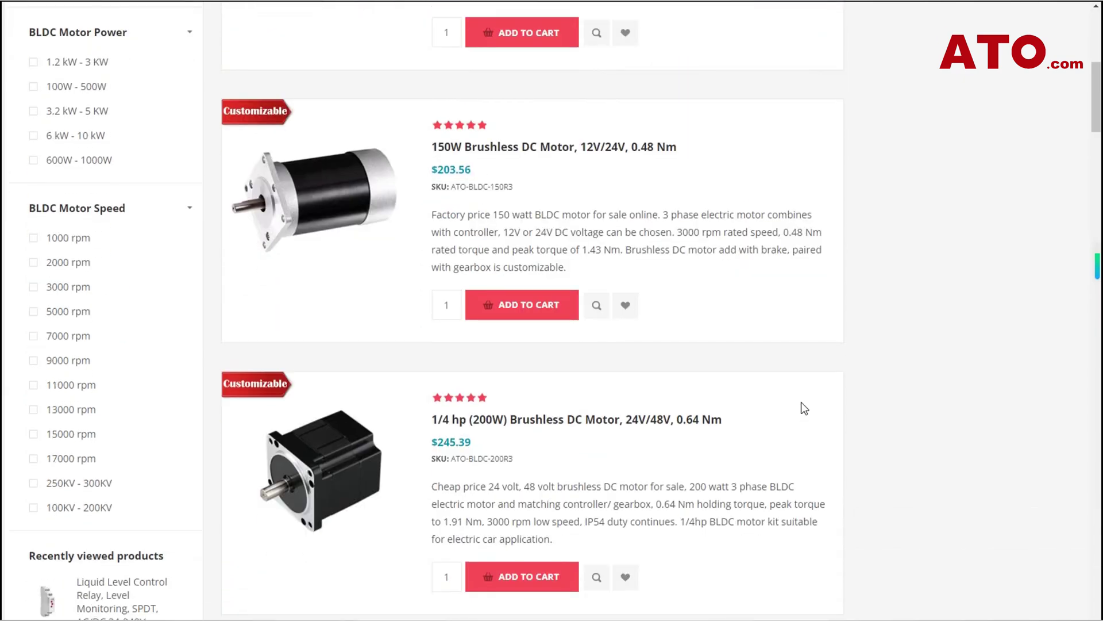
{"action": "scroll", "coordinate": [801, 403], "scroll_direction": "down", "scroll_amount": 17}
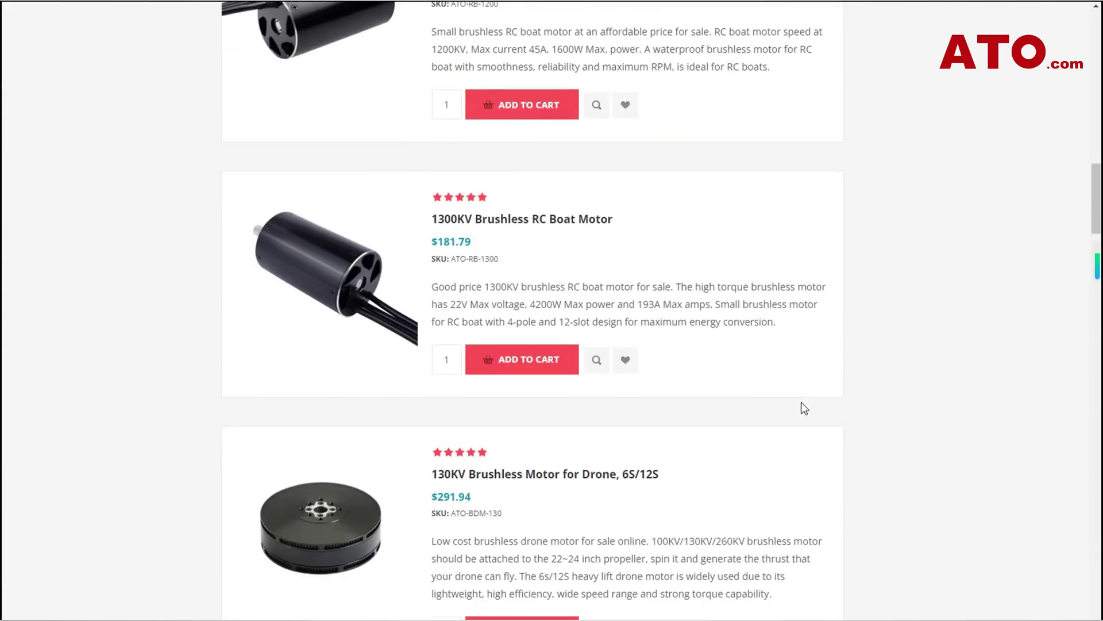
{"action": "scroll", "coordinate": [802, 408], "scroll_direction": "down", "scroll_amount": 3}
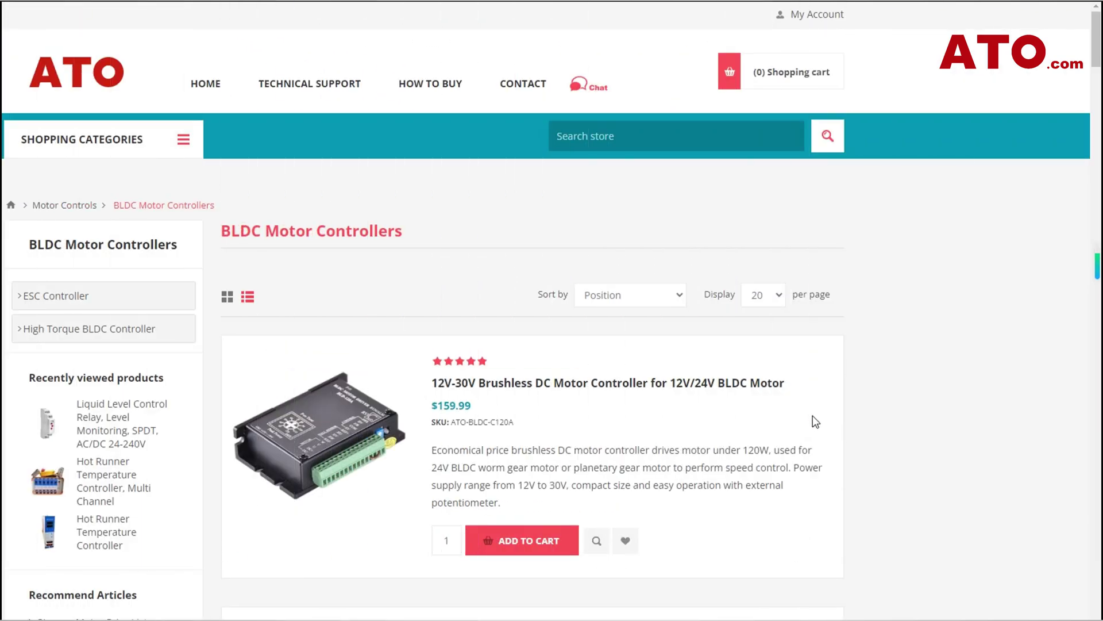
{"action": "scroll", "coordinate": [816, 421], "scroll_direction": "down", "scroll_amount": 5}
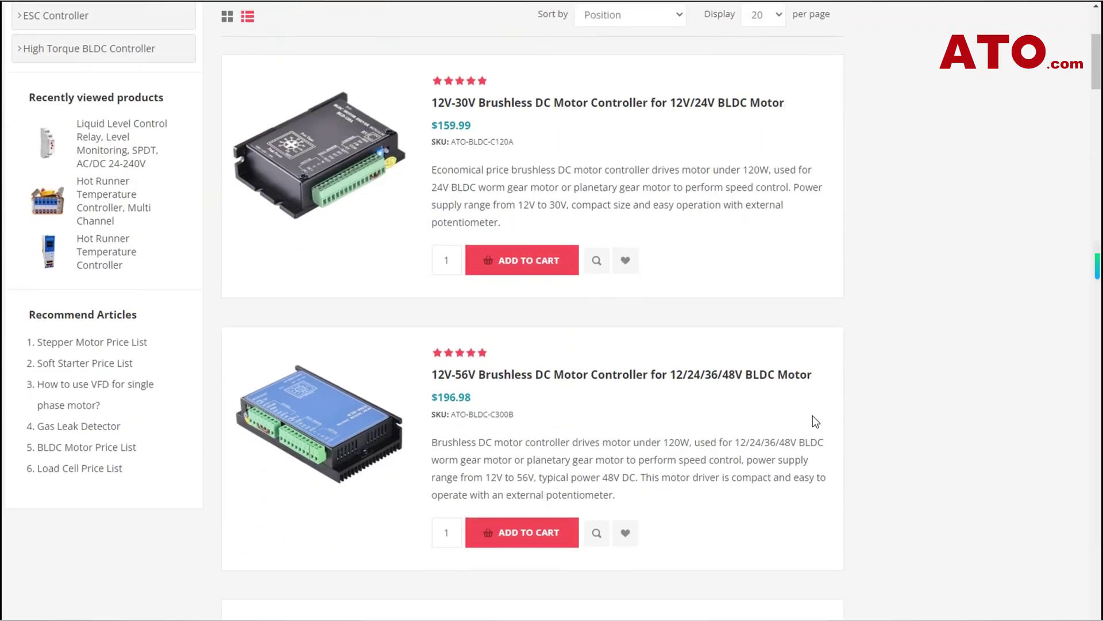
{"action": "scroll", "coordinate": [813, 416], "scroll_direction": "down", "scroll_amount": 17}
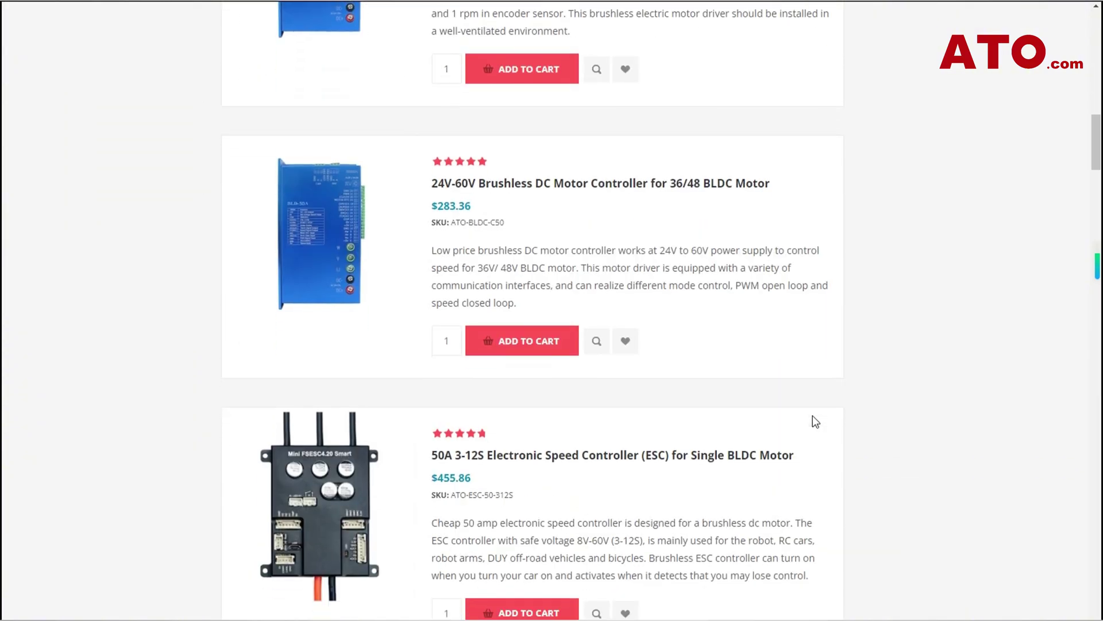
{"action": "scroll", "coordinate": [813, 416], "scroll_direction": "down", "scroll_amount": 16}
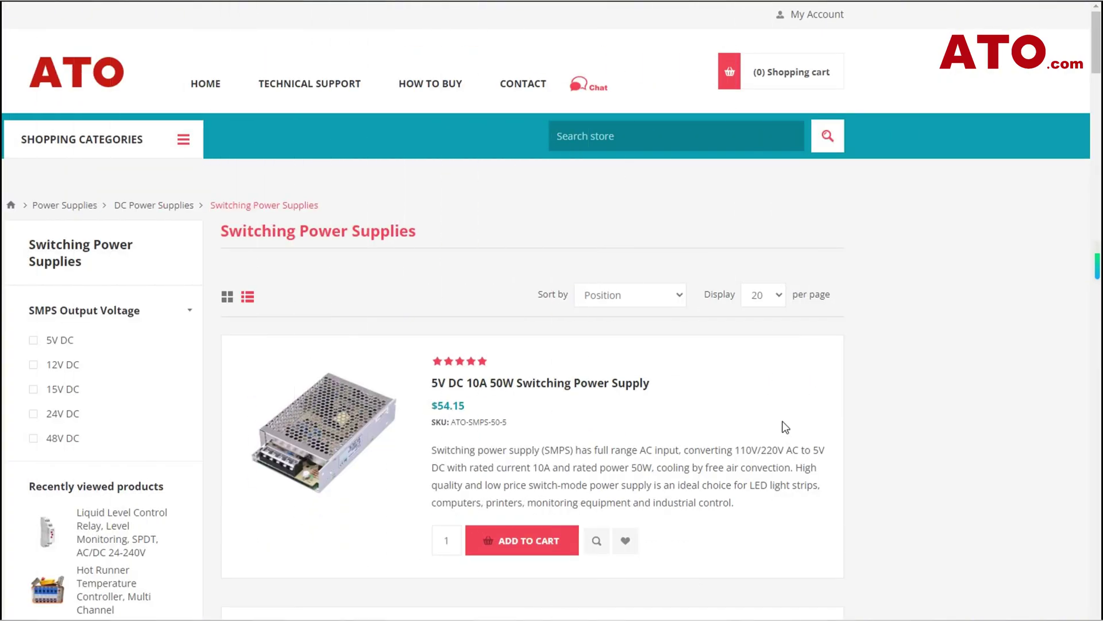
Step: Look through the store's Switching Power Supplies and Communications Cables and Accessories listings
{"action": "scroll", "coordinate": [784, 425], "scroll_direction": "down", "scroll_amount": 9}
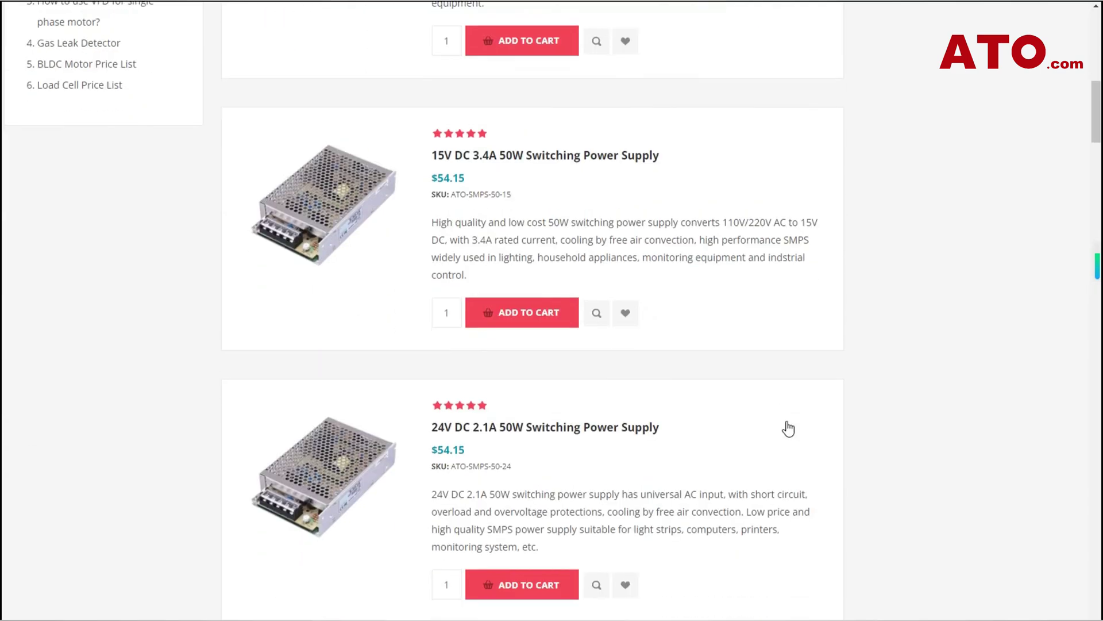
{"action": "scroll", "coordinate": [788, 428], "scroll_direction": "down", "scroll_amount": 16}
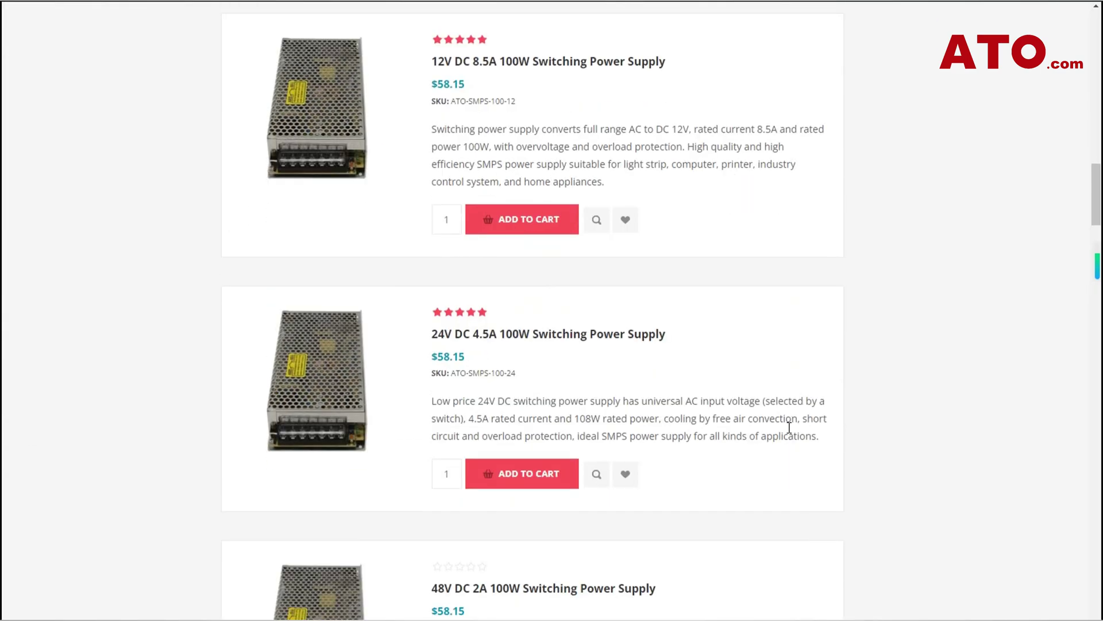
{"action": "scroll", "coordinate": [789, 428], "scroll_direction": "down", "scroll_amount": 16}
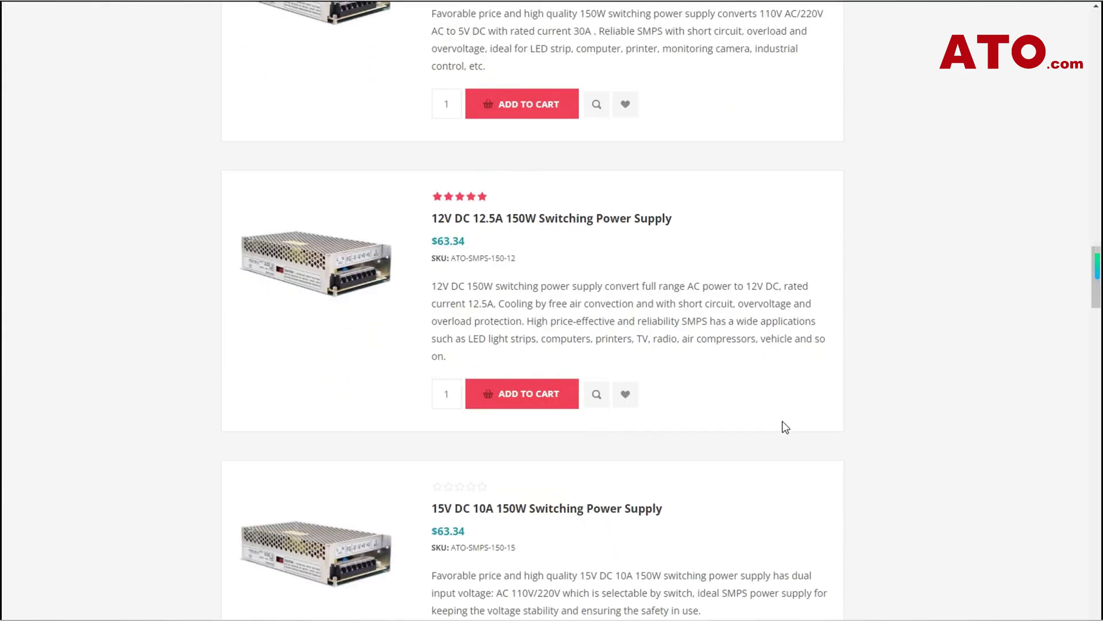
{"action": "scroll", "coordinate": [785, 427], "scroll_direction": "down", "scroll_amount": 15}
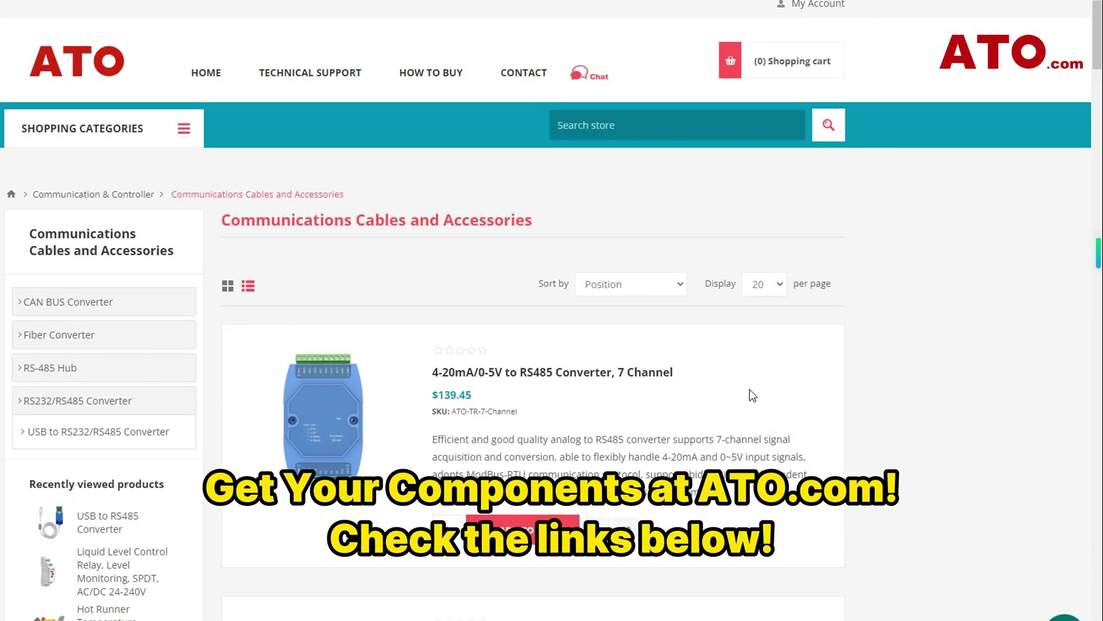
{"action": "scroll", "coordinate": [751, 394], "scroll_direction": "down", "scroll_amount": 8}
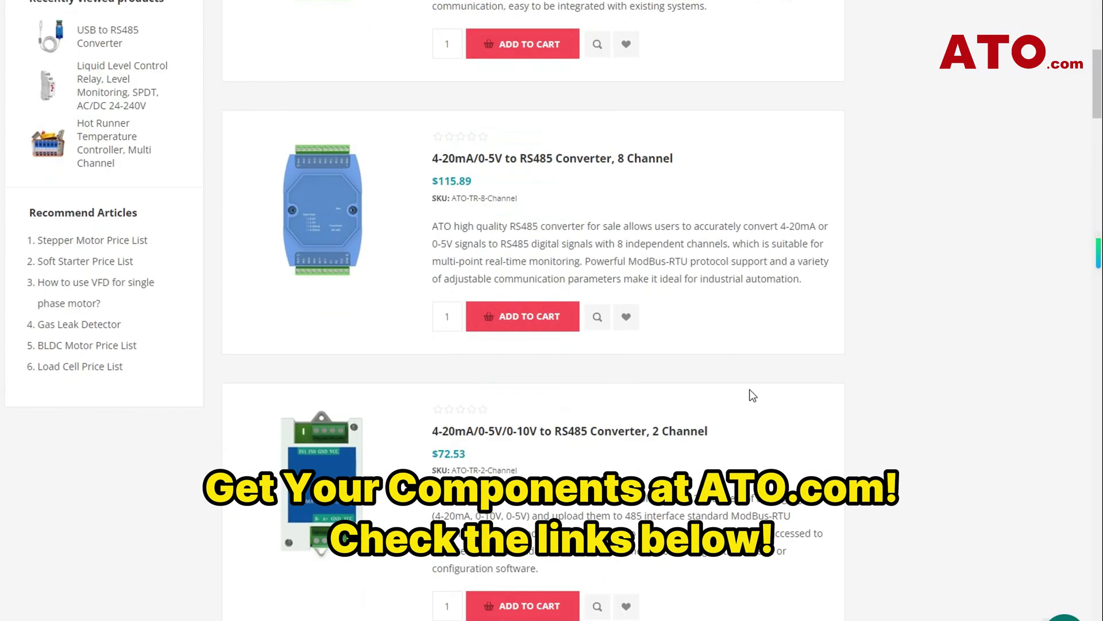
{"action": "scroll", "coordinate": [752, 396], "scroll_direction": "down", "scroll_amount": 20}
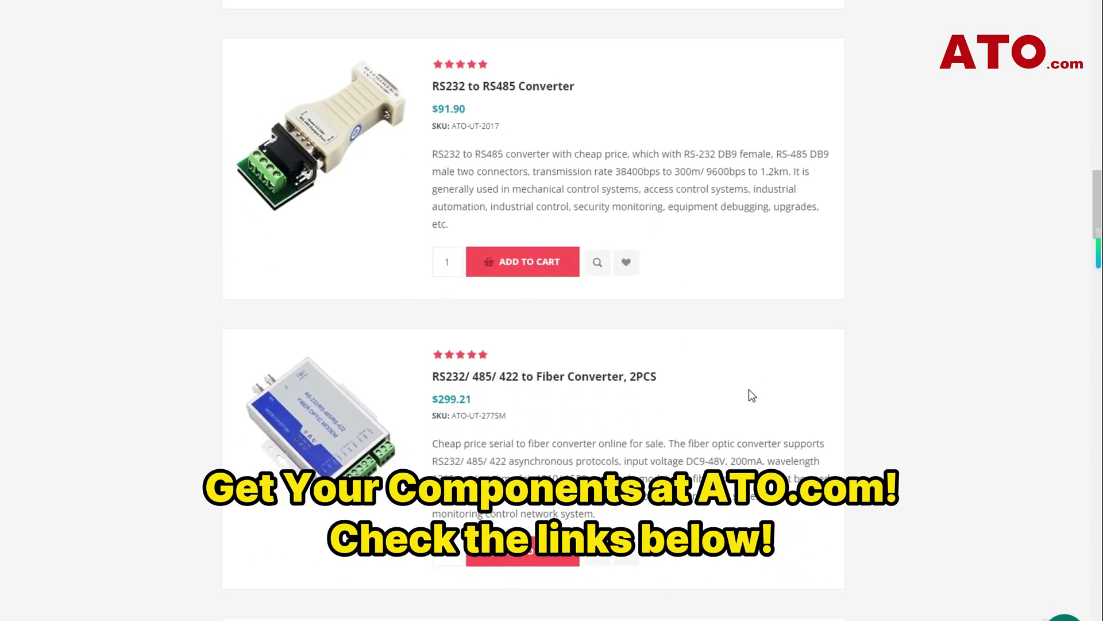
{"action": "scroll", "coordinate": [749, 390], "scroll_direction": "down", "scroll_amount": 18}
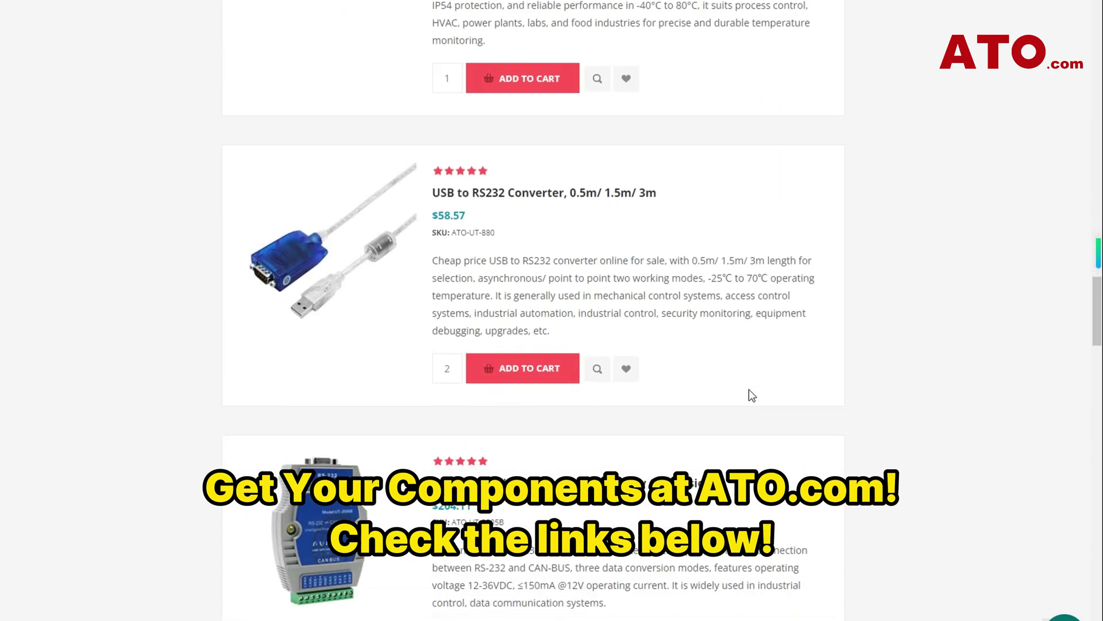